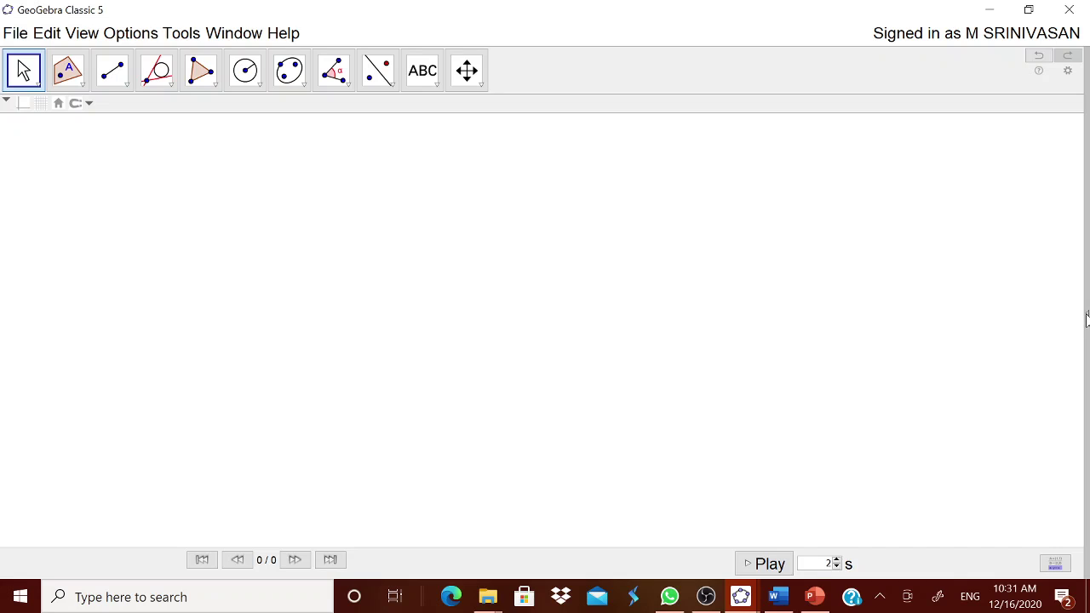
left_click(1087, 320)
left_click(1044, 308)
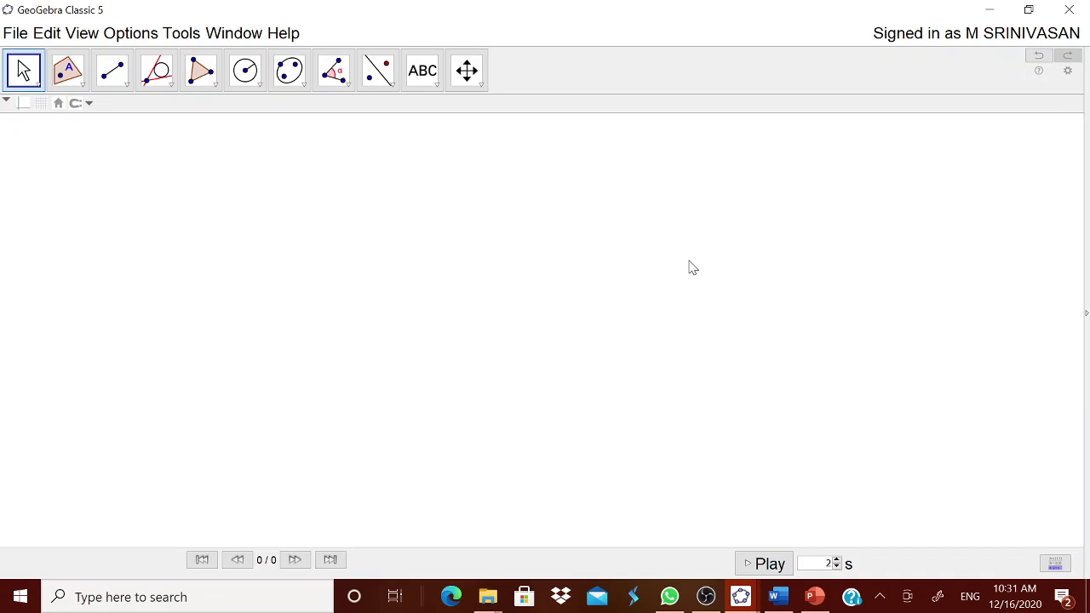
left_click(137, 36)
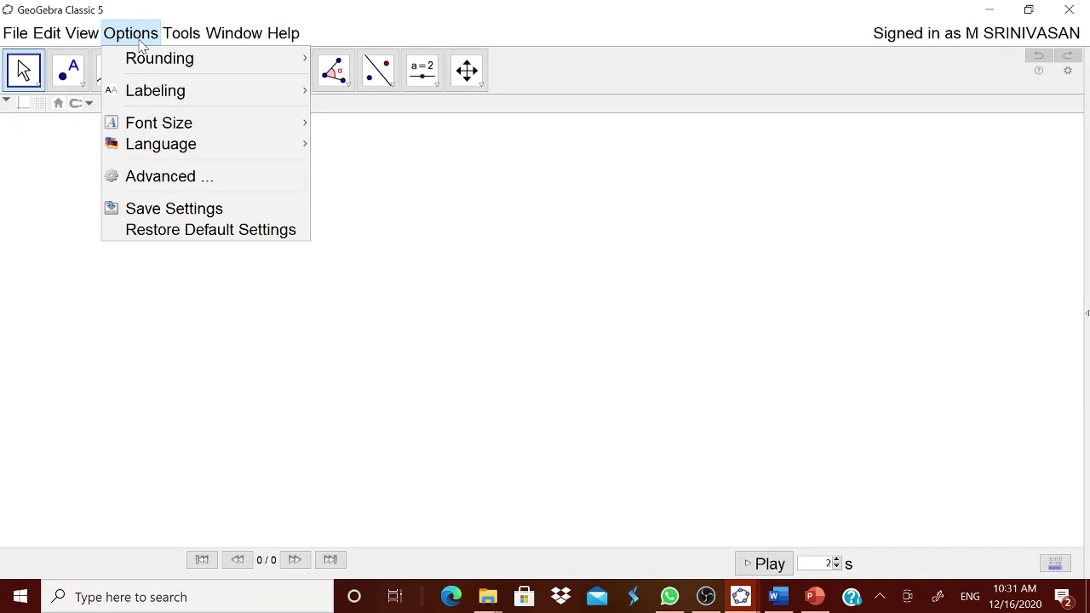
mouse_move(155, 94)
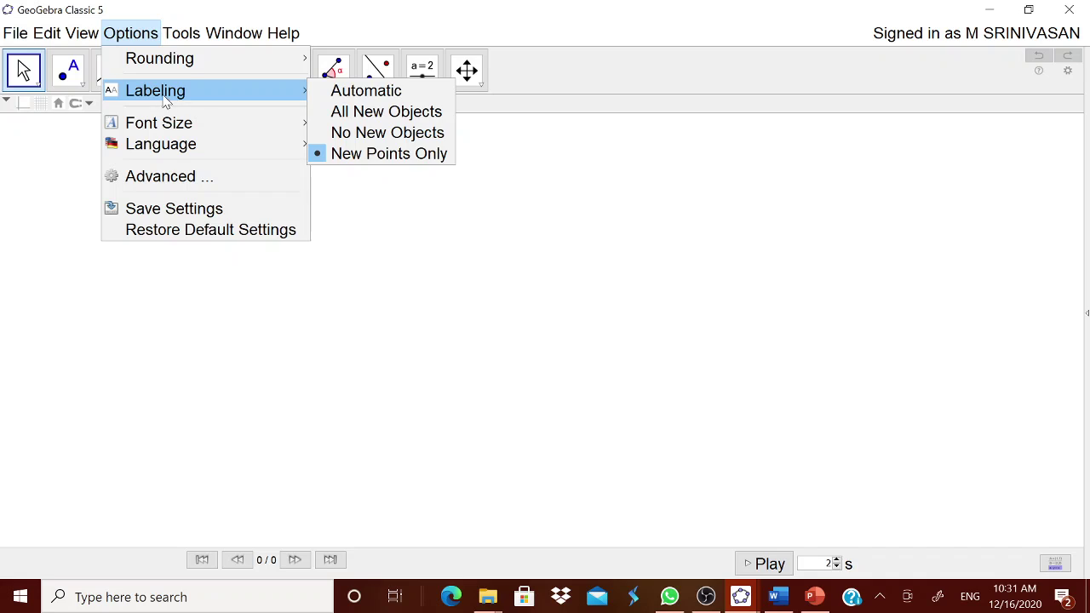
mouse_move(188, 66)
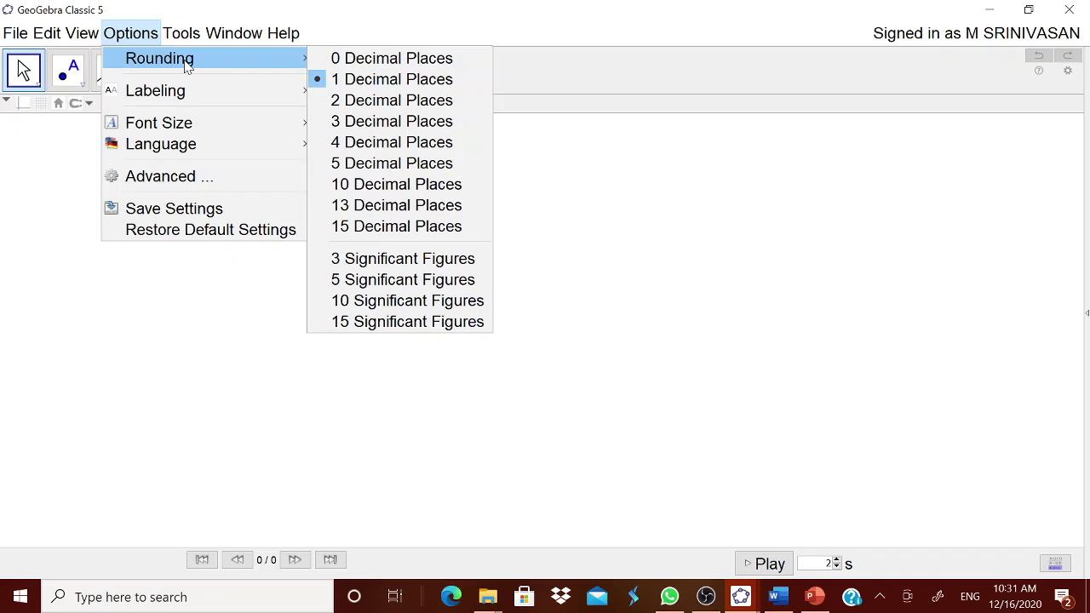
left_click(425, 25)
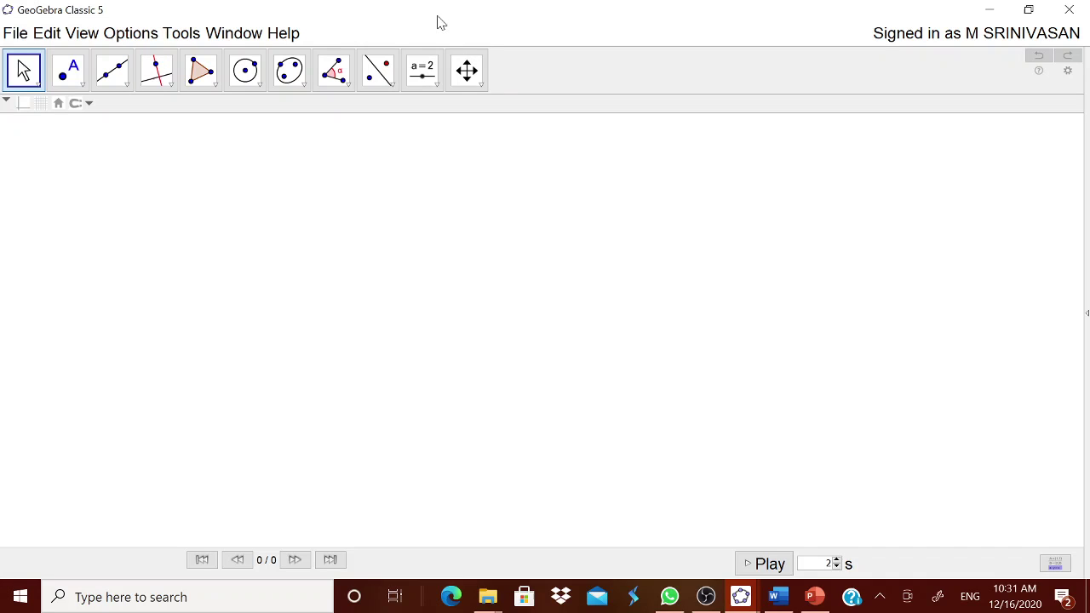
Insert a text object with the heading "TANGENTS FROM AN EXTERNAL POINT", copied from NOTES.docx in Word.
left_click(435, 85)
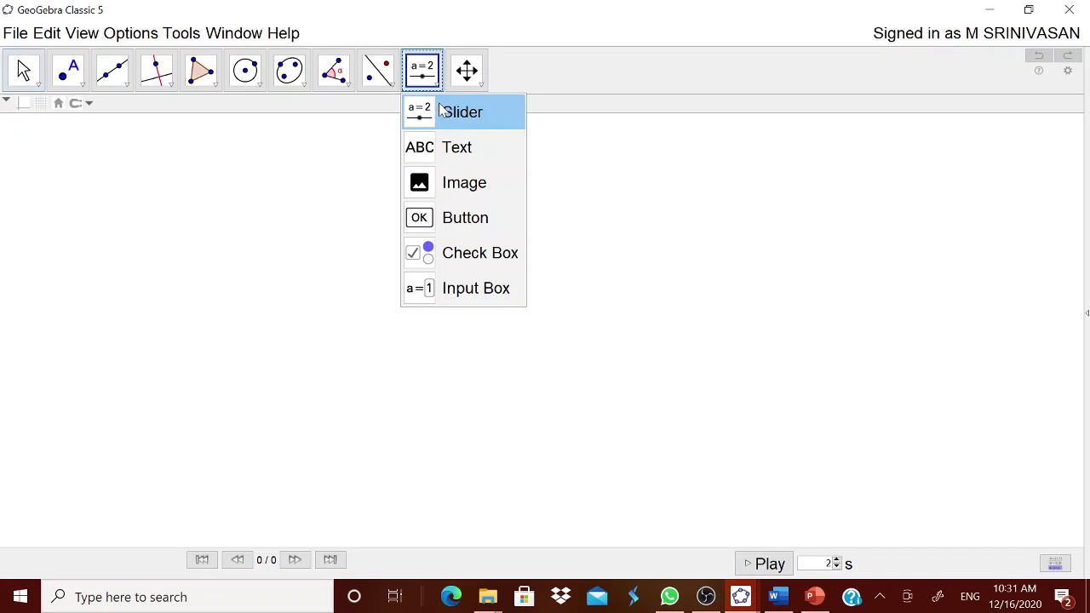
left_click(447, 149)
left_click(535, 170)
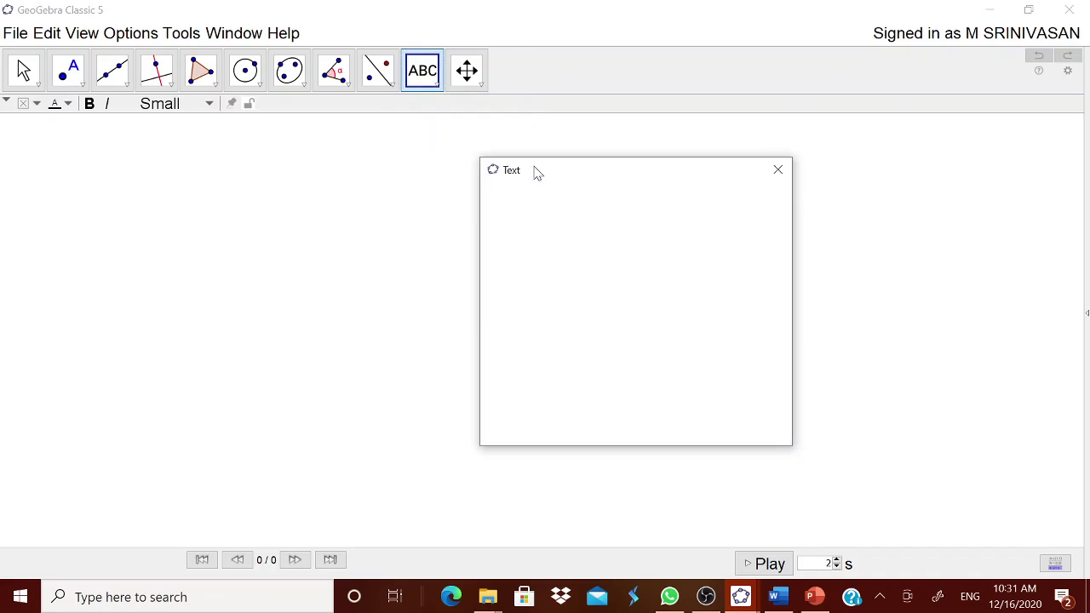
left_click(778, 597)
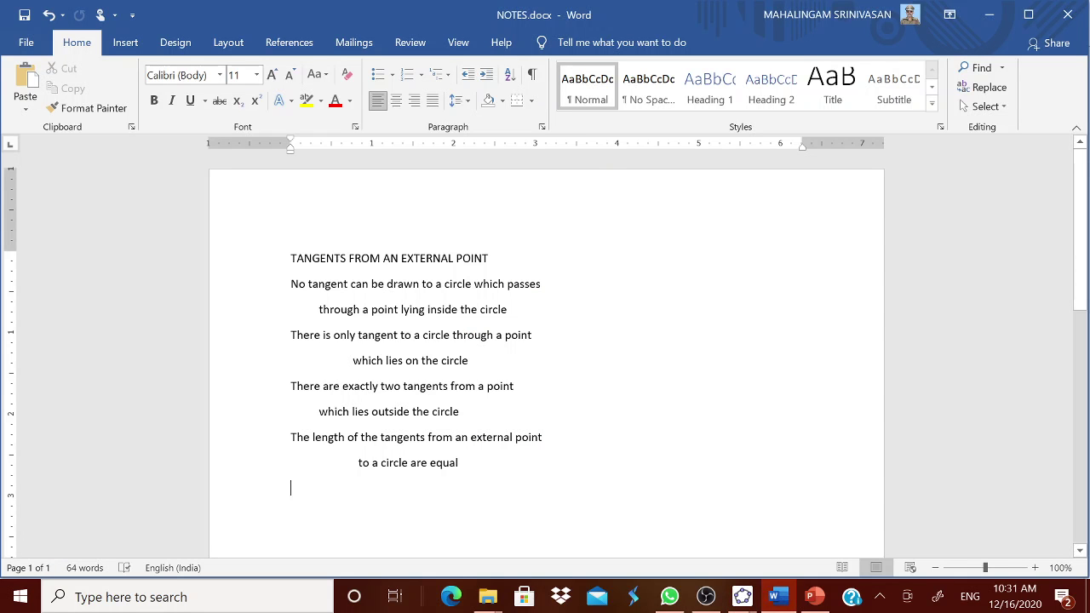
left_click_drag(290, 258, 527, 269)
key("ctrl+c")
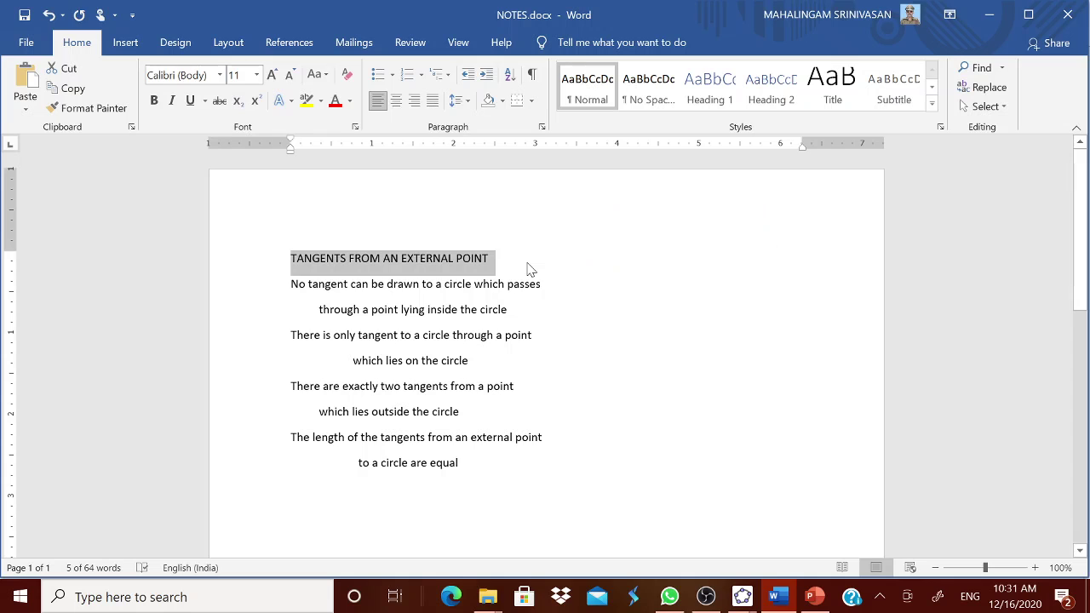
mouse_move(743, 597)
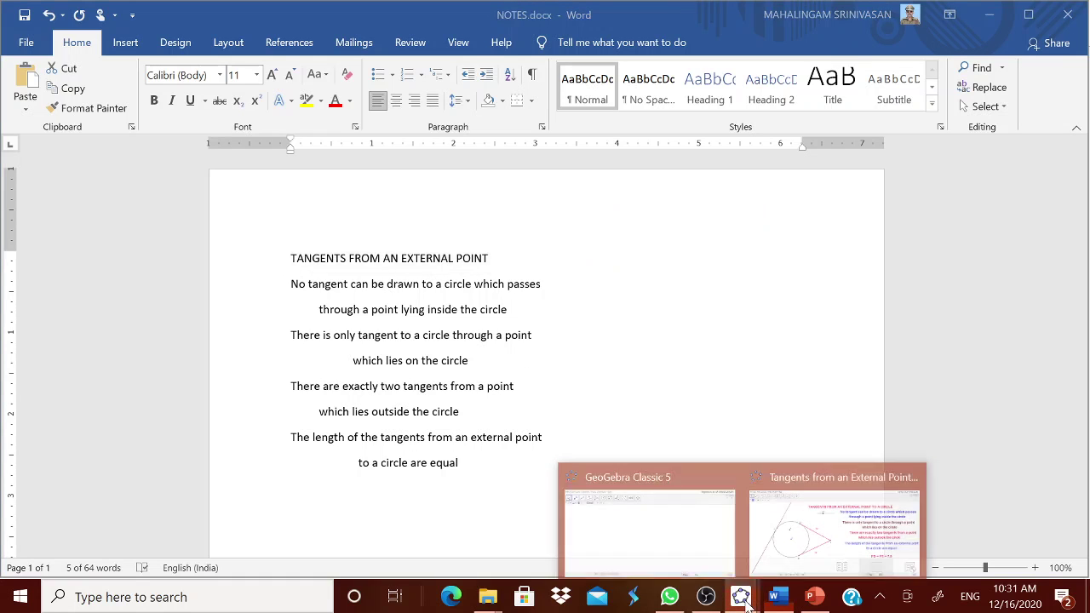
left_click(647, 519)
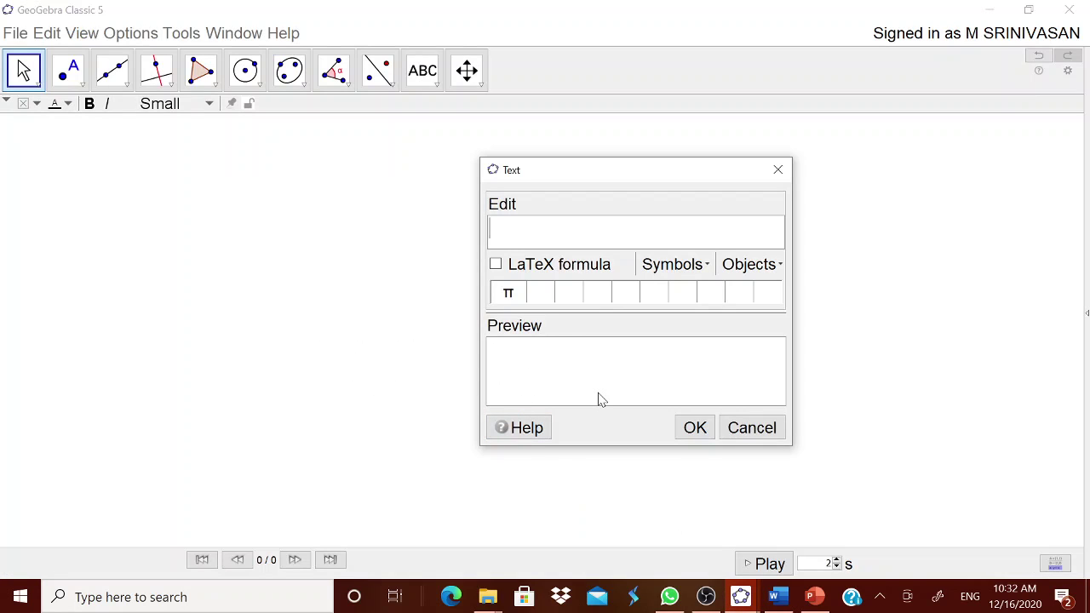
key("ctrl+v")
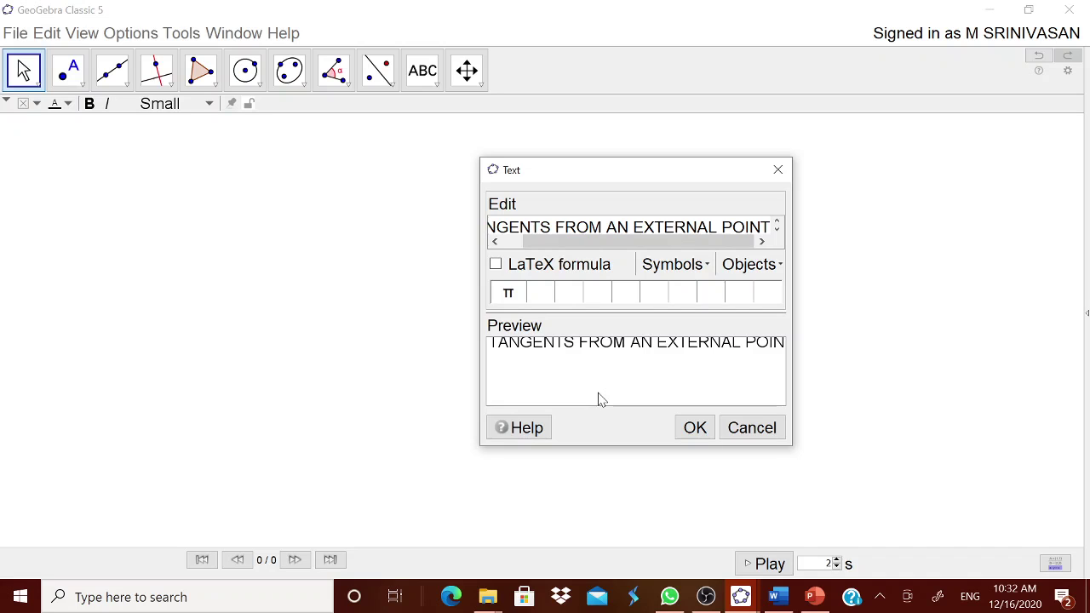
left_click(695, 428)
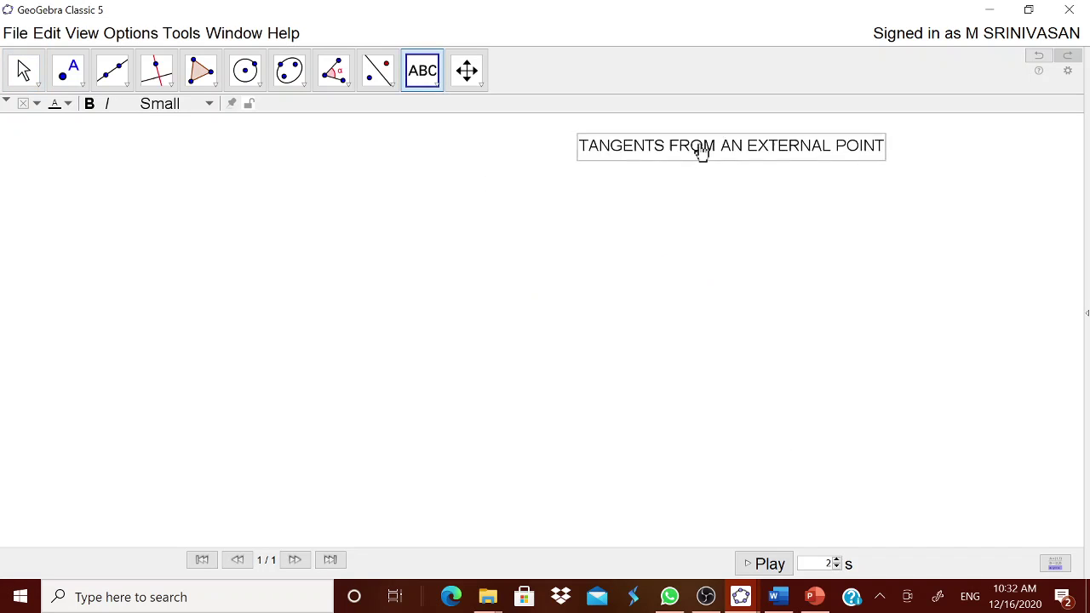
Copy "No tangent can be drawn to a circle which passes through a point lying inside the circle" from Word into a GeoGebra text below the heading.
left_click(774, 597)
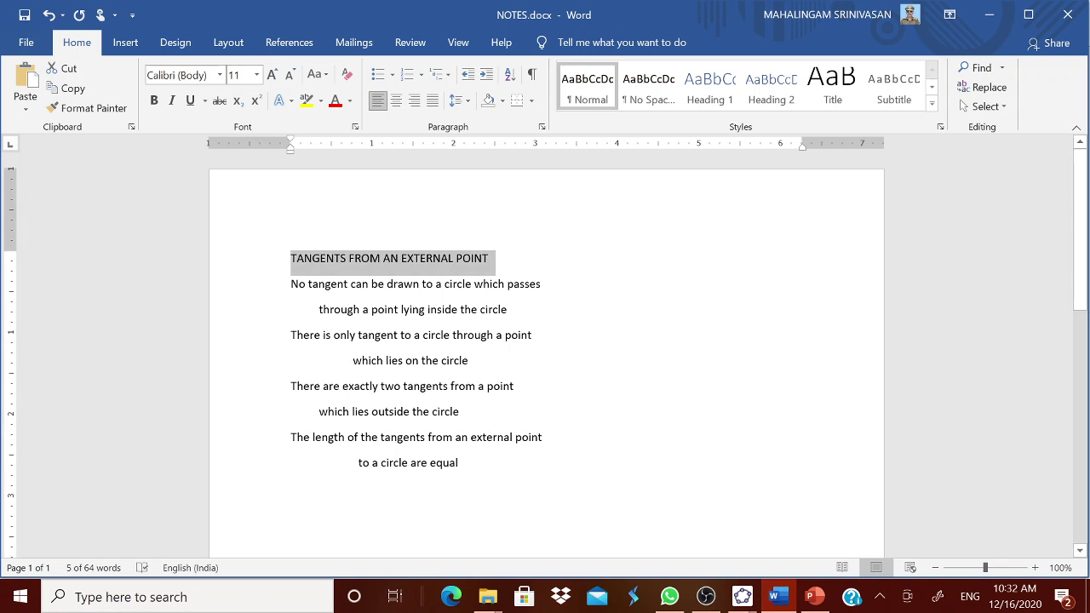
left_click_drag(291, 283, 544, 316)
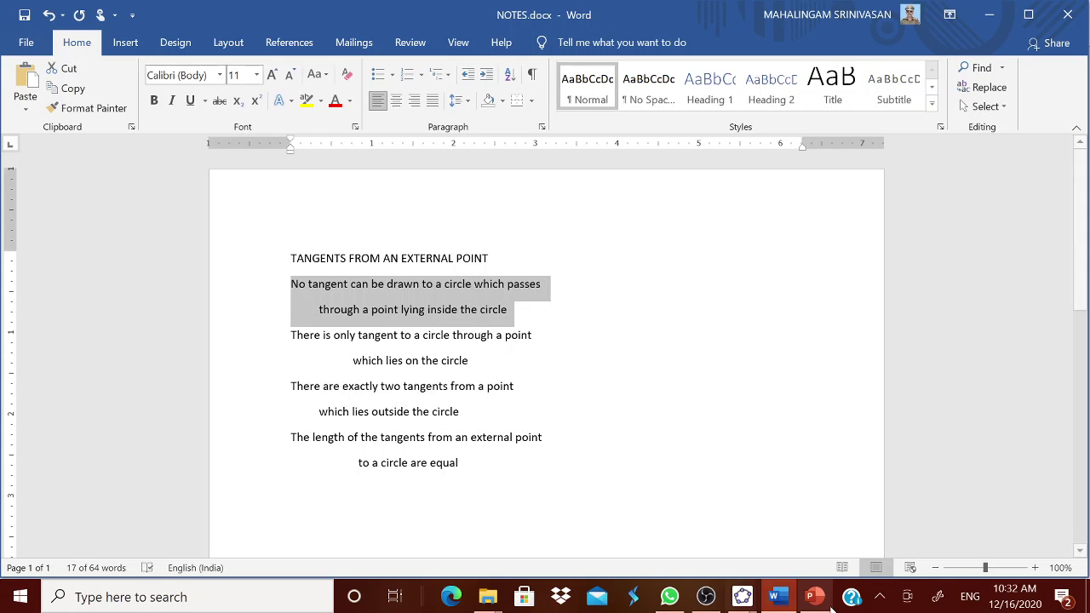
left_click(741, 595)
left_click(681, 549)
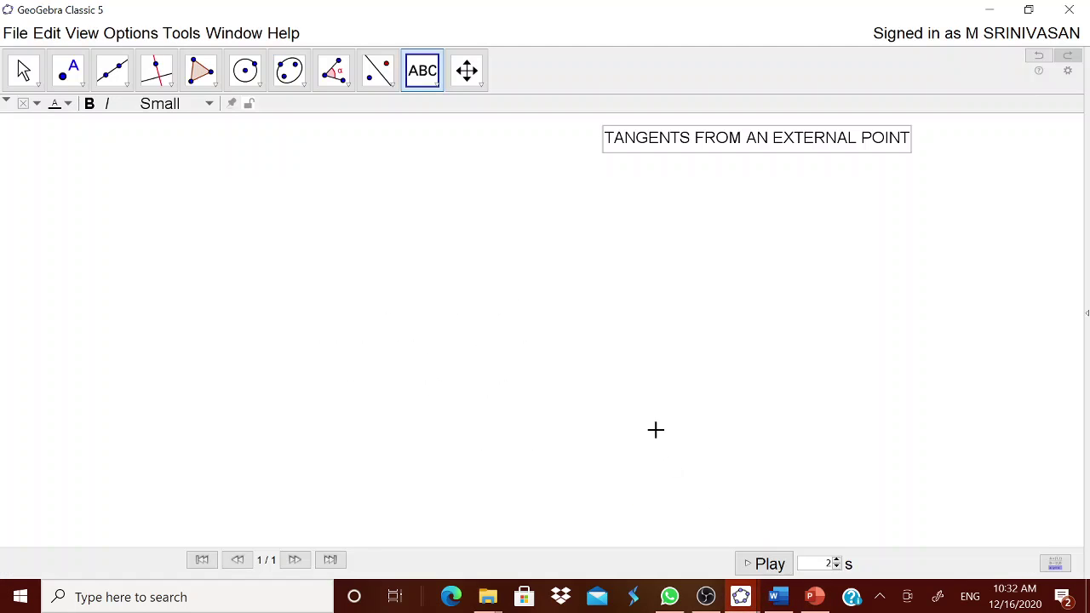
left_click(451, 194)
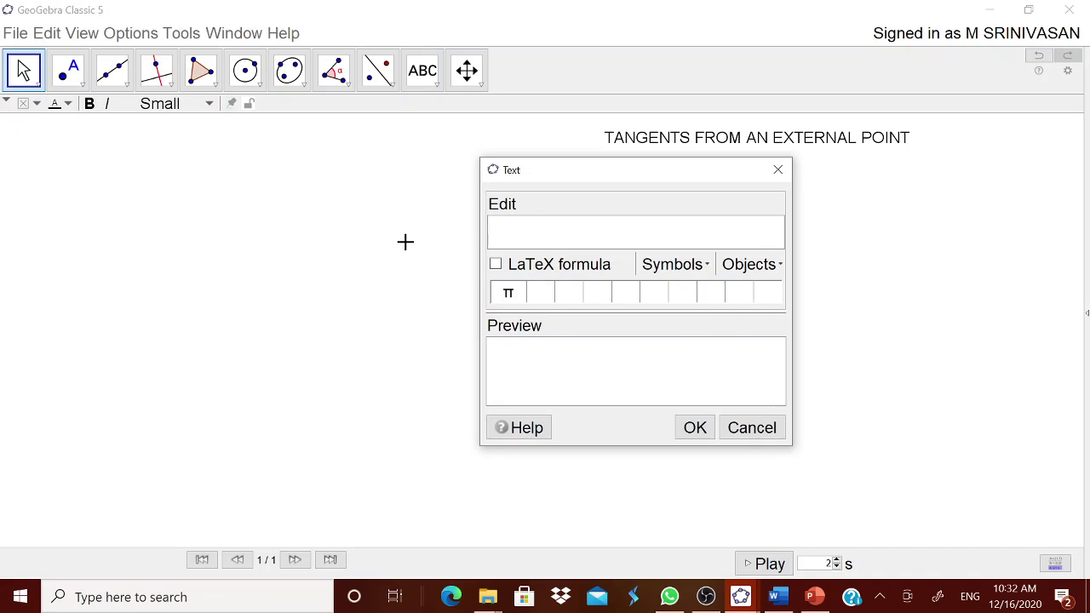
key("ctrl+v")
left_click(695, 430)
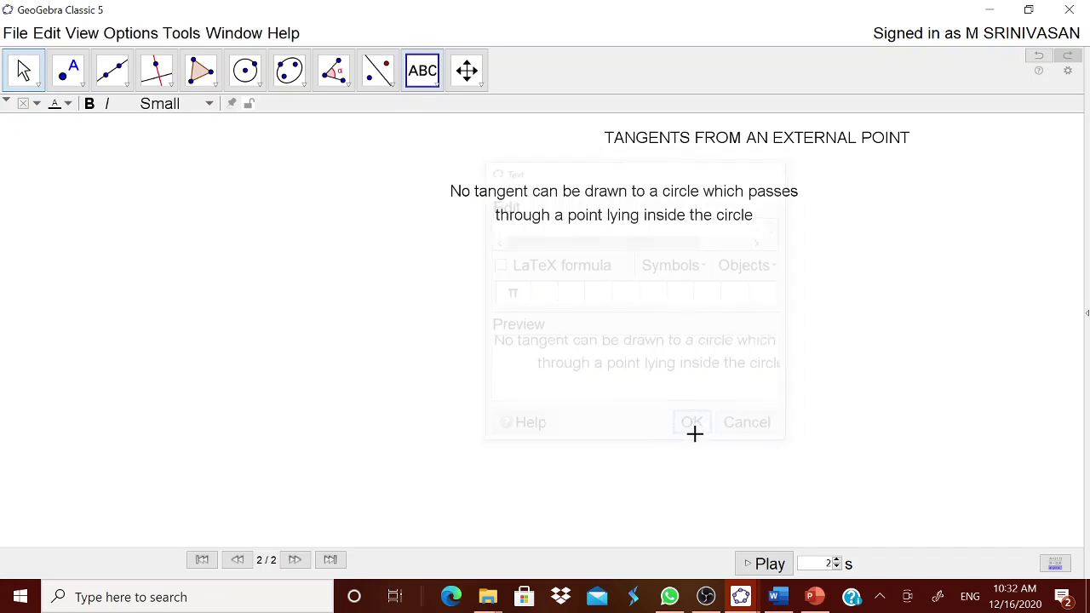
left_click_drag(615, 199, 770, 182)
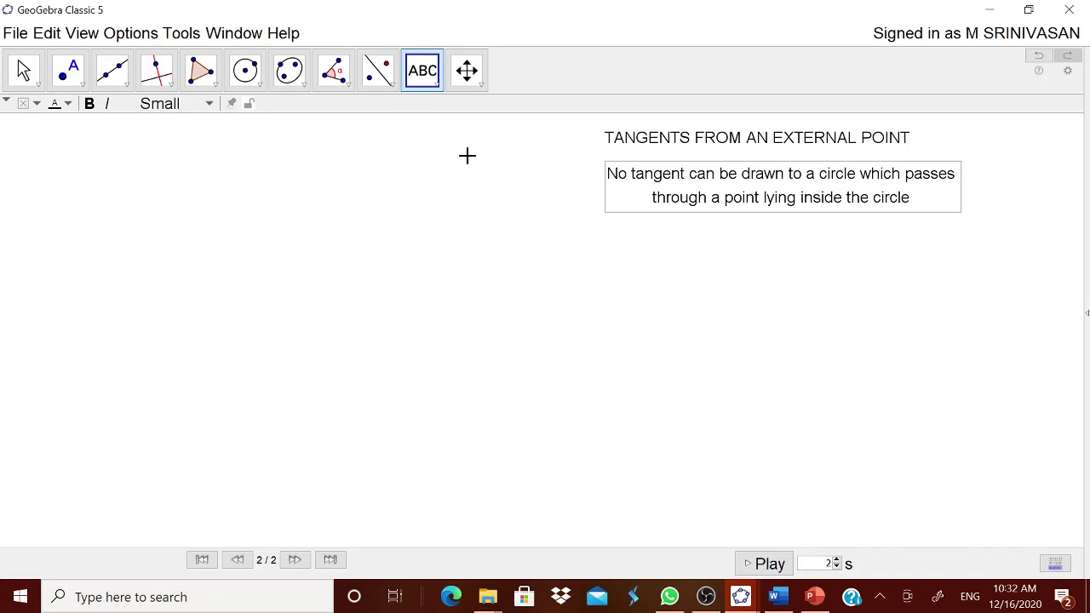
Create an integer slider n with minimum 1, increment 1 and a lowered maximum, and place it beside the heading.
left_click(436, 85)
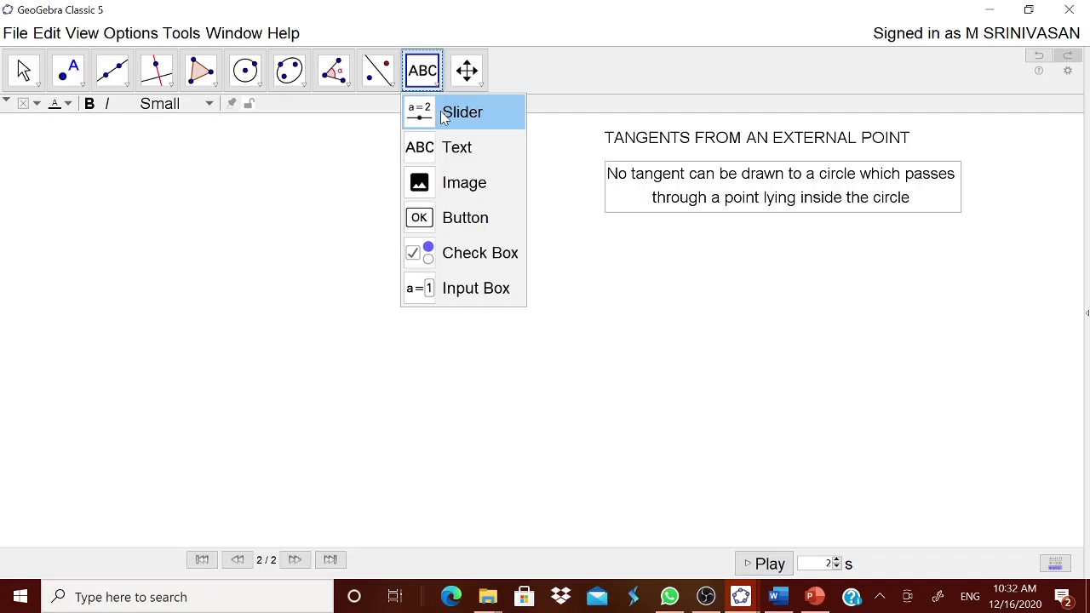
left_click(446, 112)
left_click(447, 200)
left_click(362, 269)
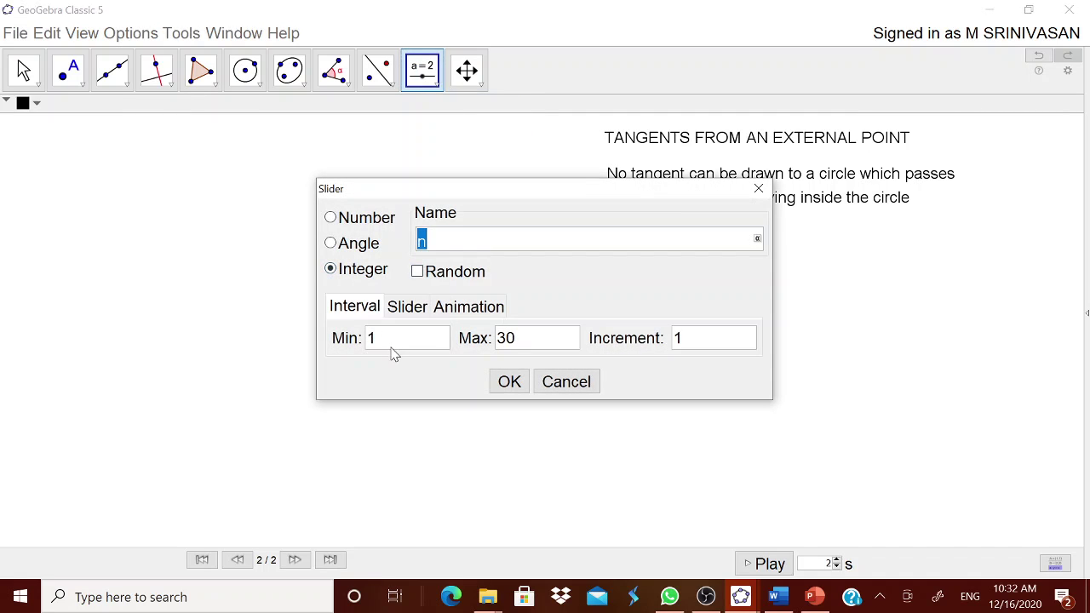
double_click(535, 338)
type("1")
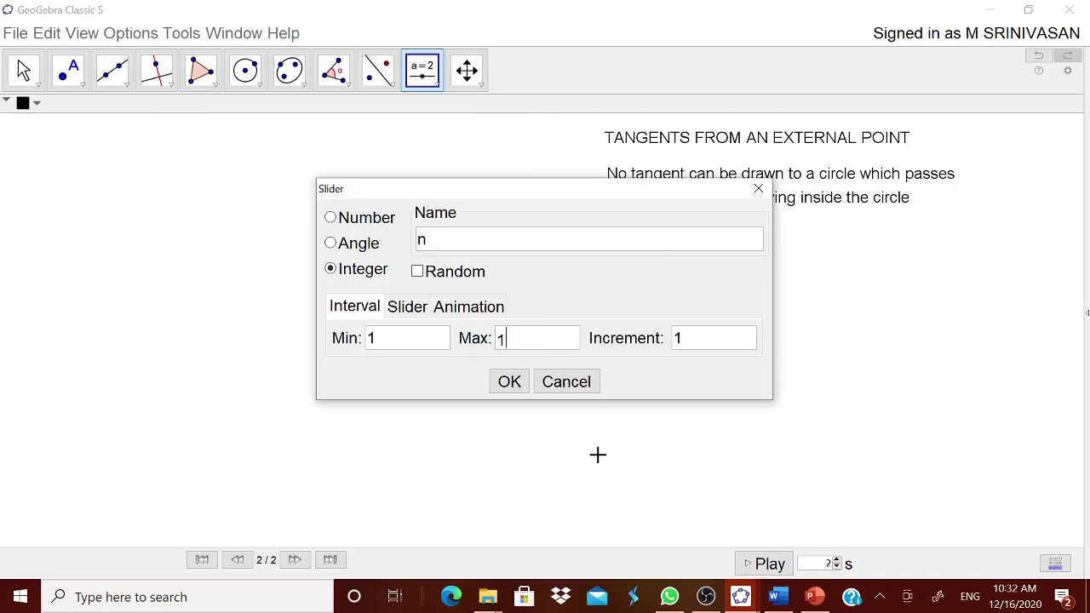
left_click(510, 382)
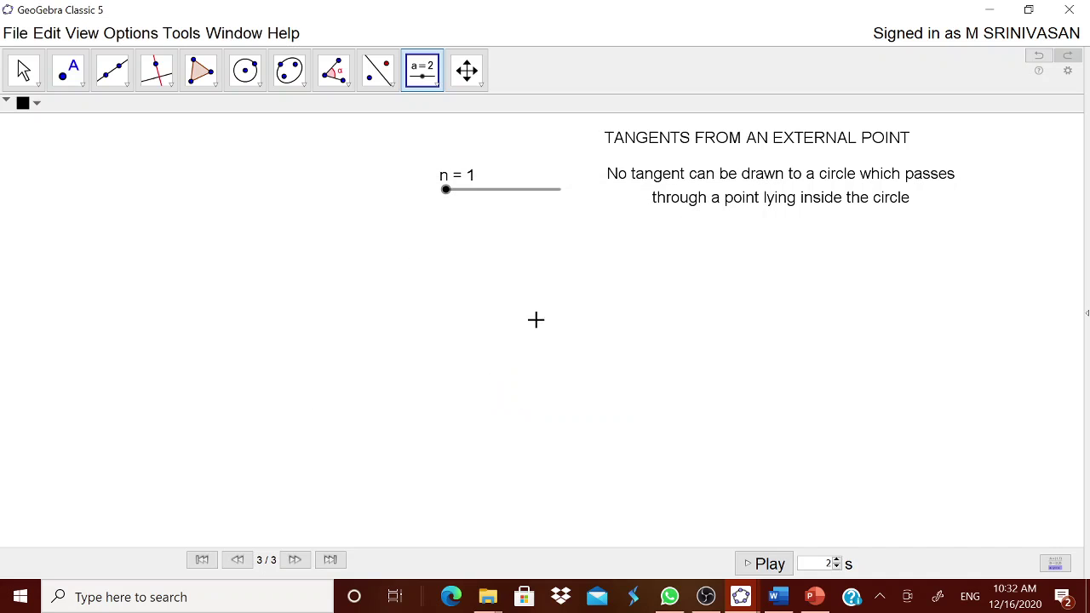
left_click_drag(516, 195, 501, 156)
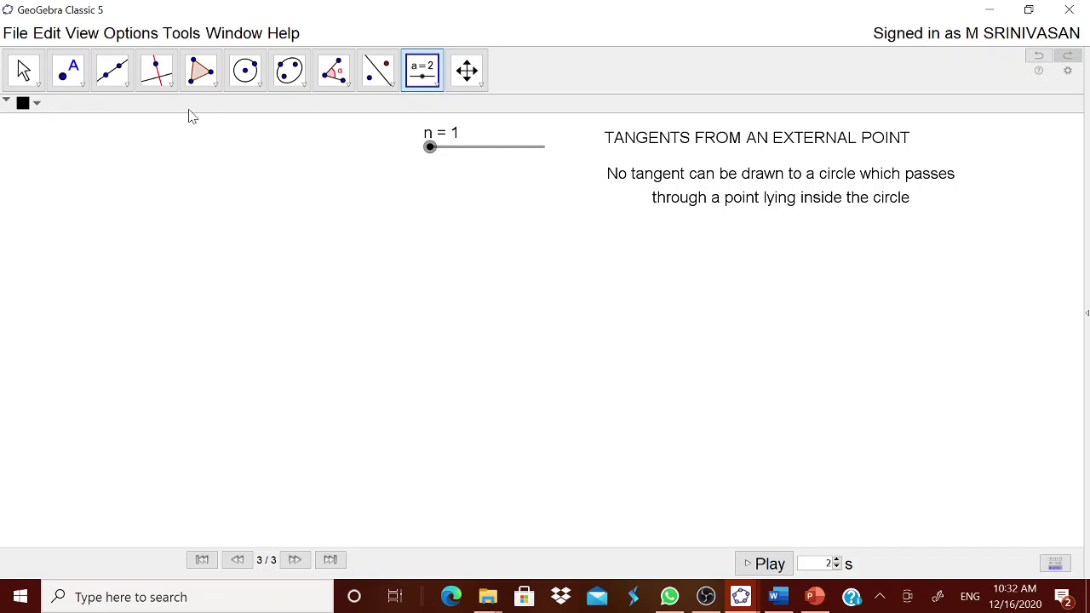
Draw a circle of radius n around a new centre point in the lower-left part of the drawing, and set slider n to 2.
left_click(249, 75)
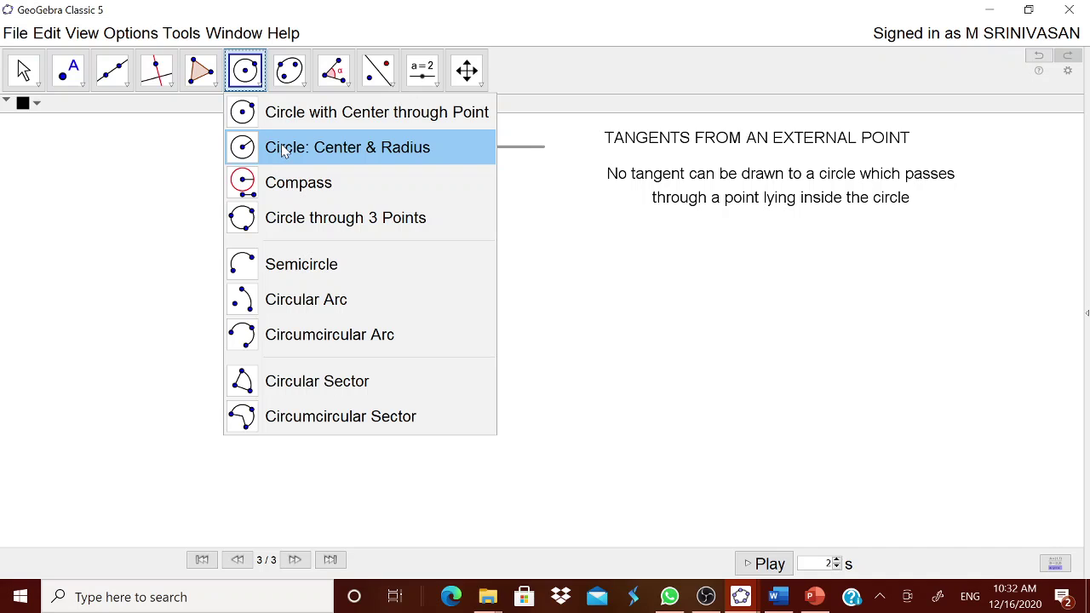
left_click(280, 147)
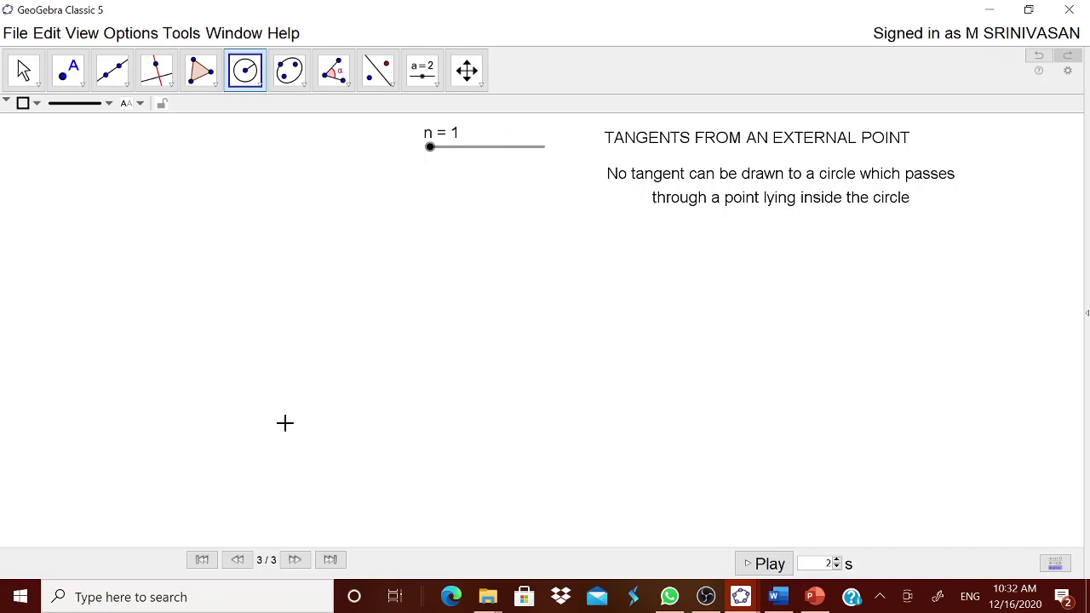
left_click(263, 416)
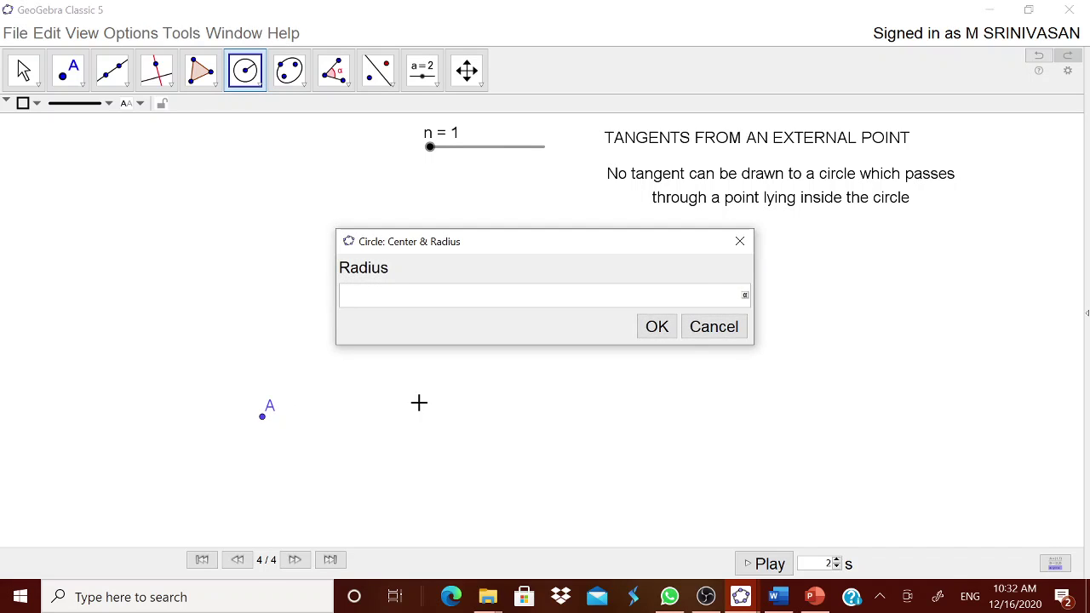
type("n")
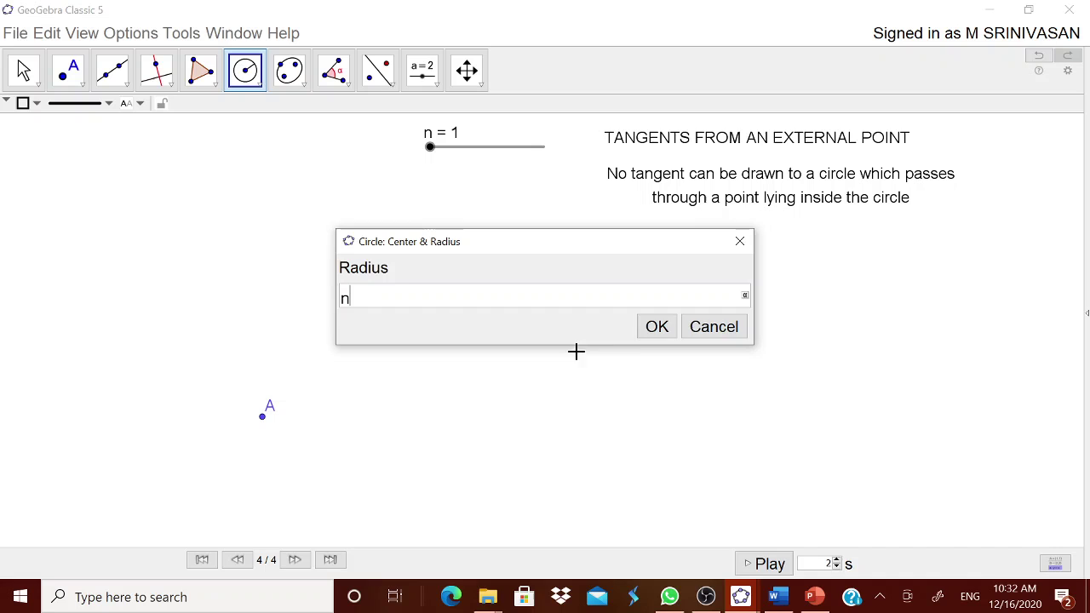
left_click(661, 327)
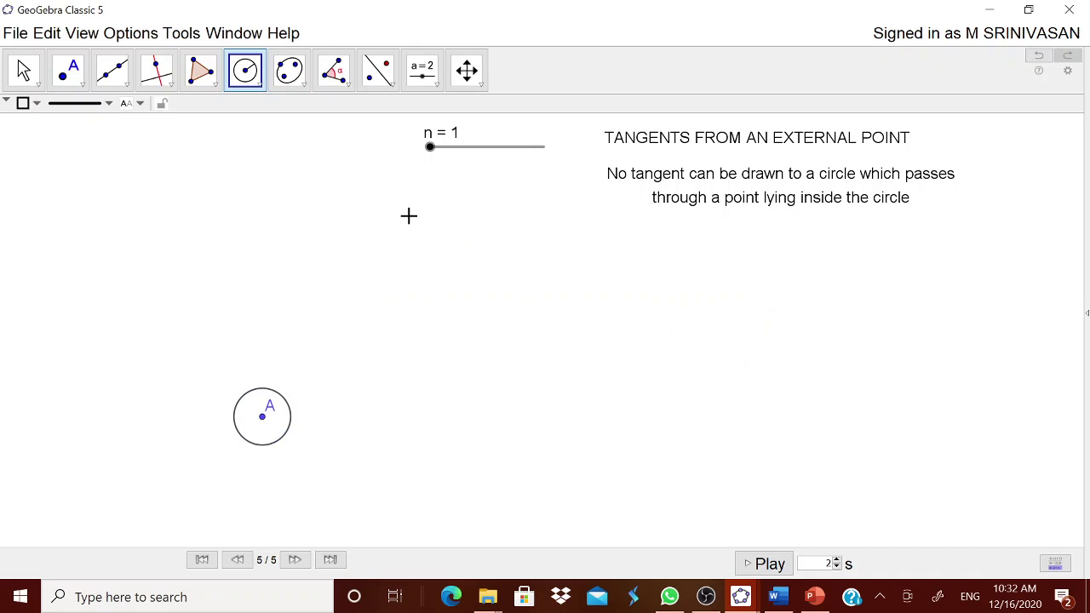
left_click_drag(431, 150, 441, 150)
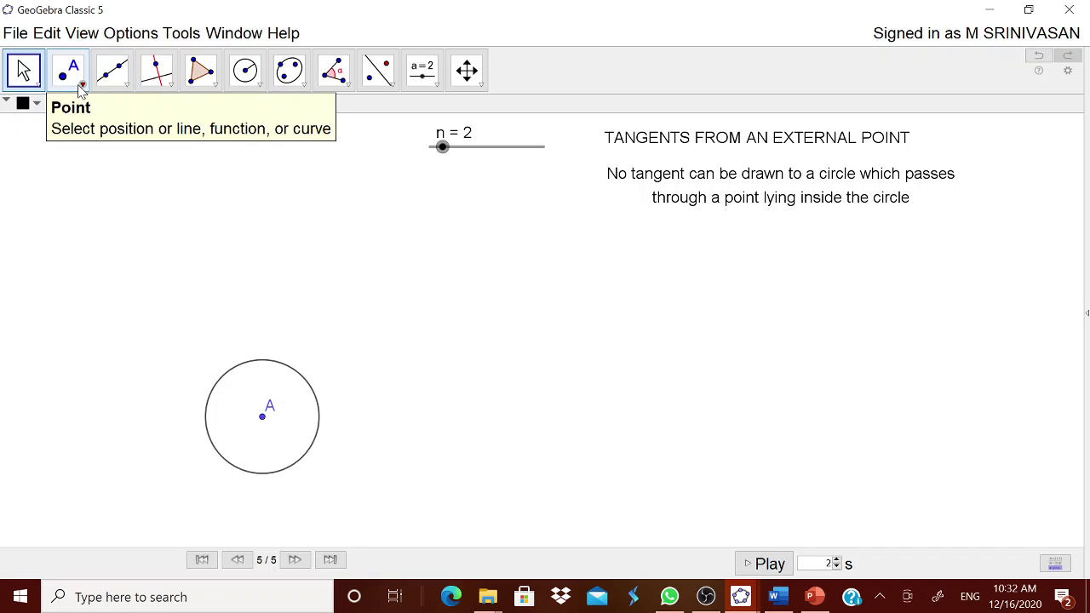
Place a point inside the circle, slightly above and left of its centre.
left_click(82, 84)
left_click(111, 112)
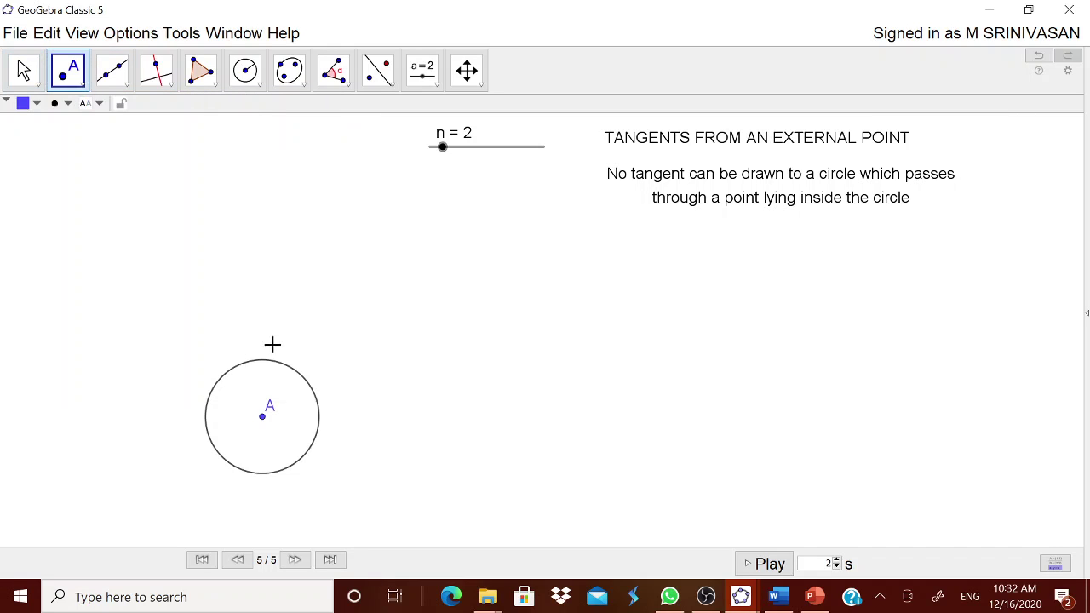
left_click(246, 380)
Copy "There is only tangent to a circle through a point which lies on the circle" from Word into a GeoGebra text below the first statement.
left_click(774, 597)
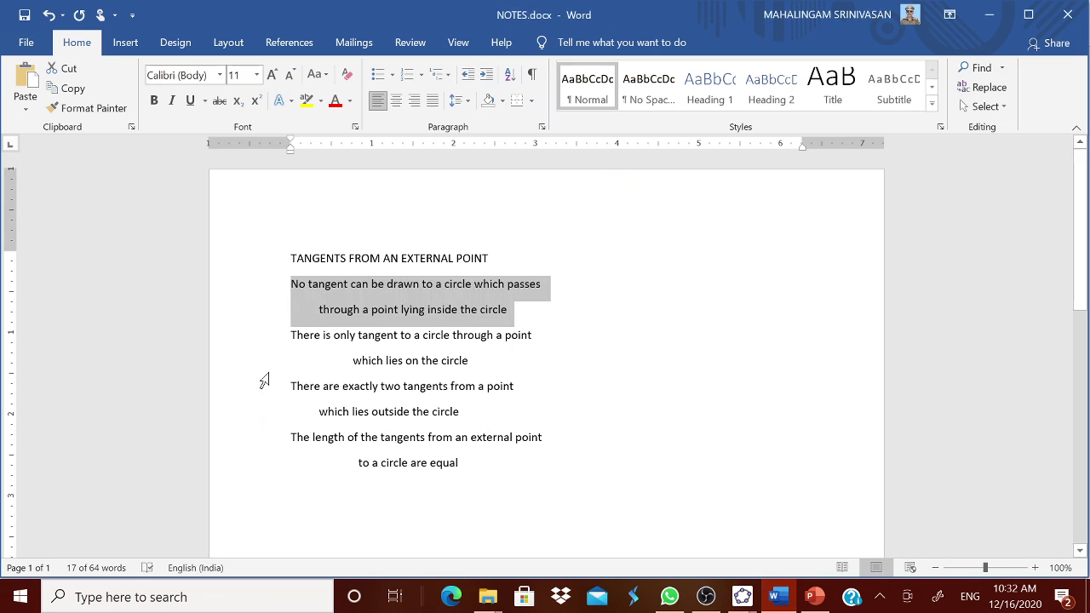
left_click_drag(290, 335, 489, 360)
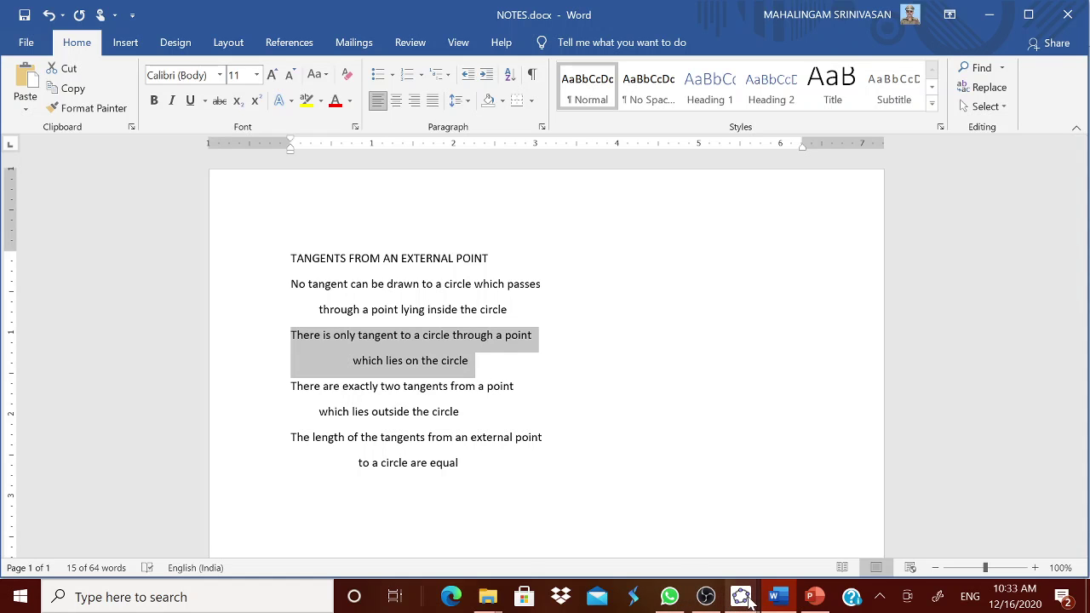
left_click(743, 600)
left_click(692, 545)
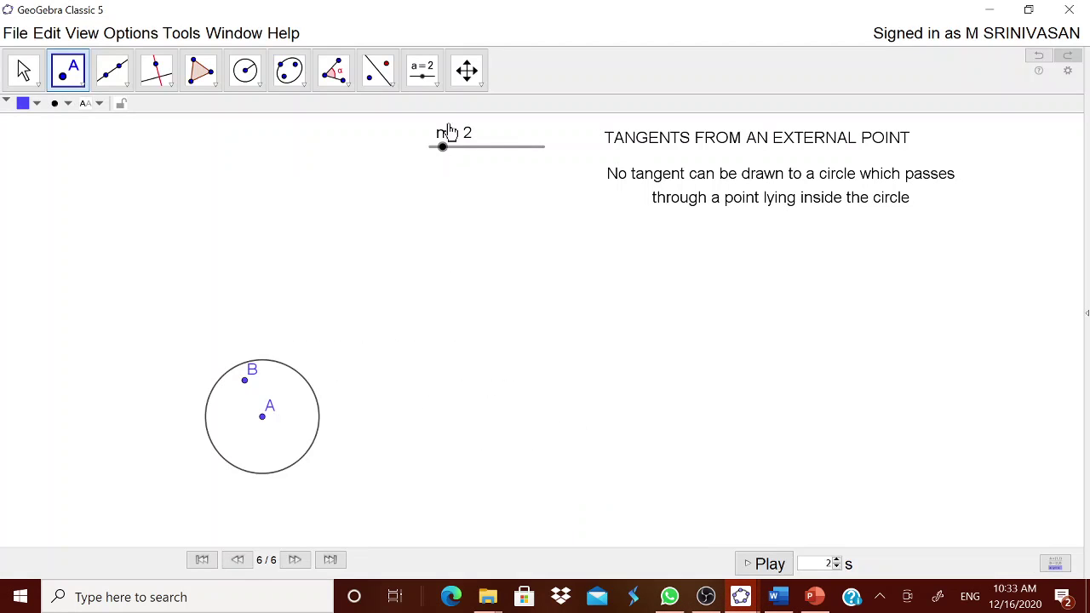
left_click(437, 85)
left_click(439, 146)
left_click(669, 373)
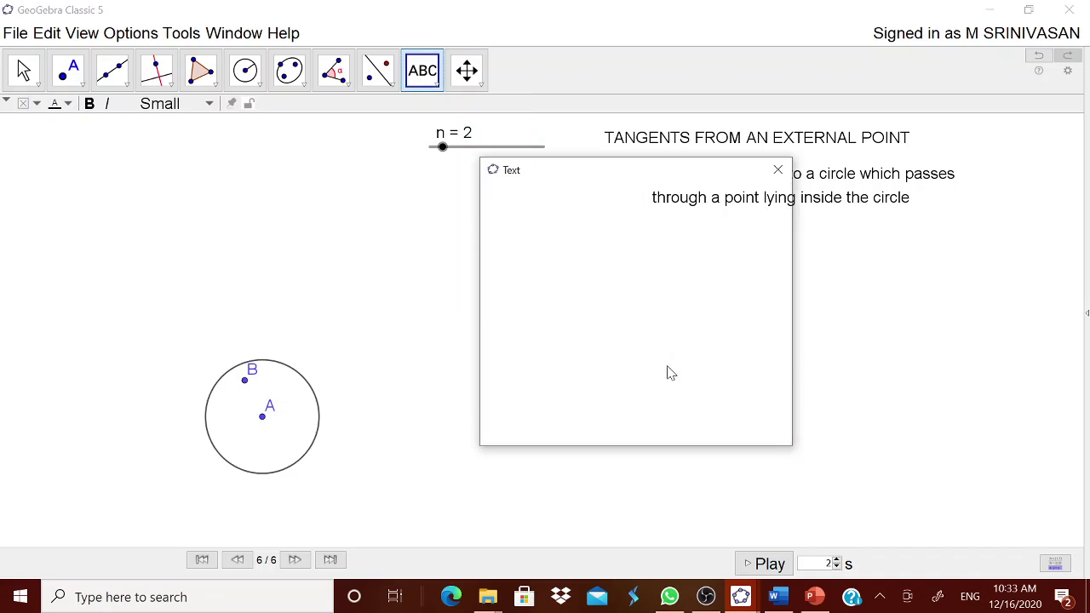
key("ctrl+v")
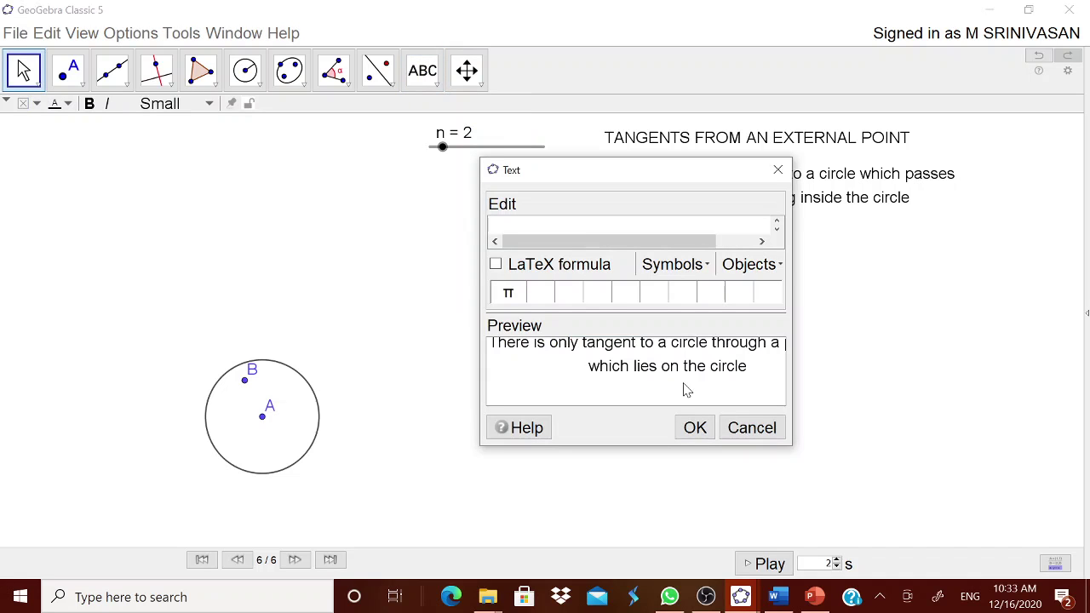
left_click(695, 427)
left_click_drag(796, 377, 761, 271)
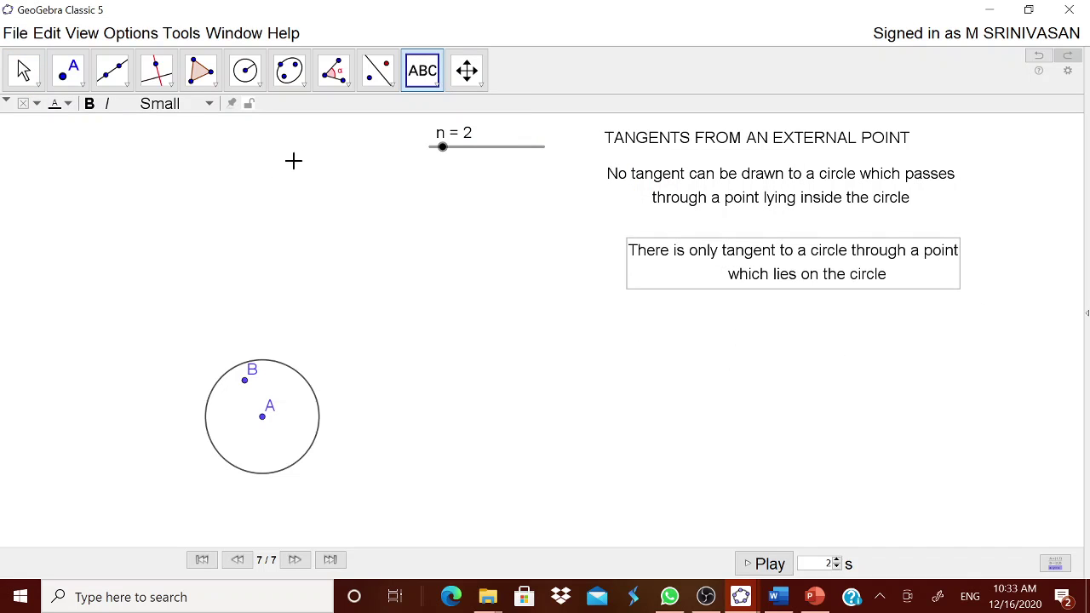
Set slider n to 3 and attach a point to the circle's upper-left arc, with its label outside the circle.
key("Escape")
left_click_drag(442, 150, 455, 150)
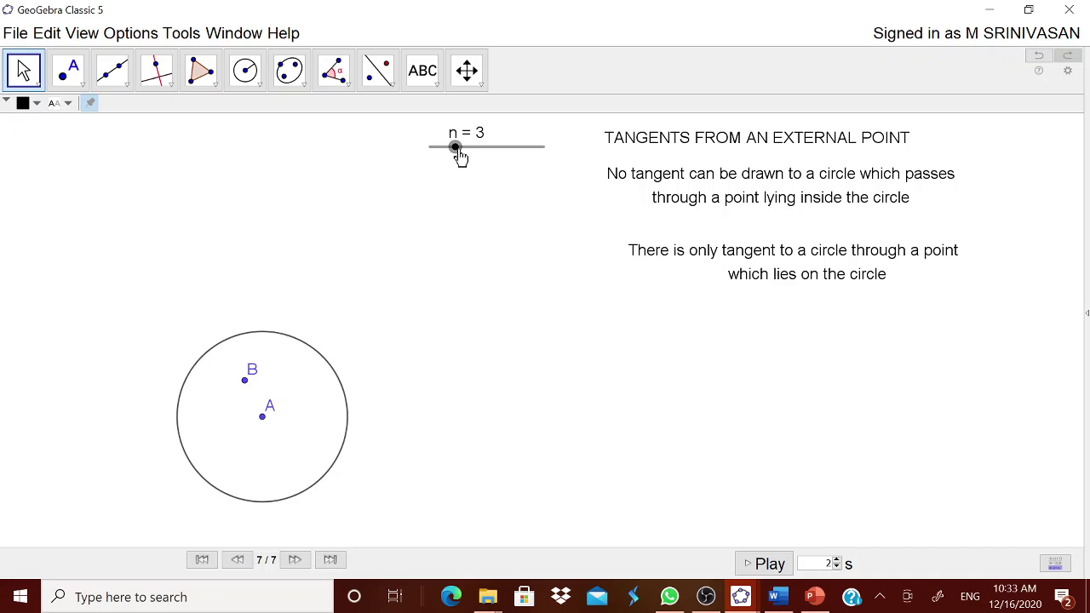
left_click(83, 85)
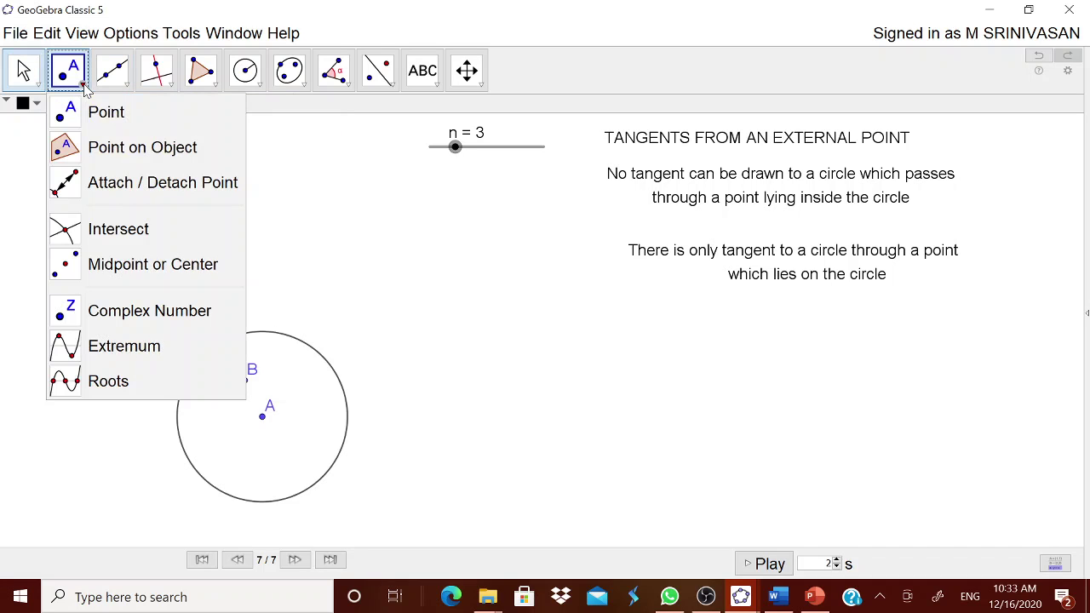
left_click(111, 147)
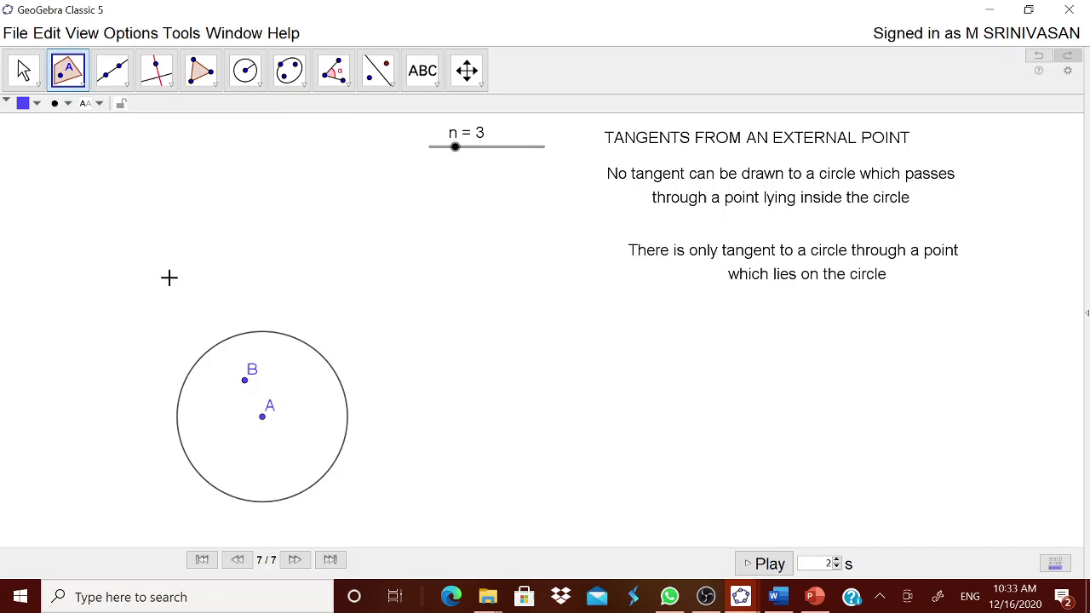
left_click(192, 368)
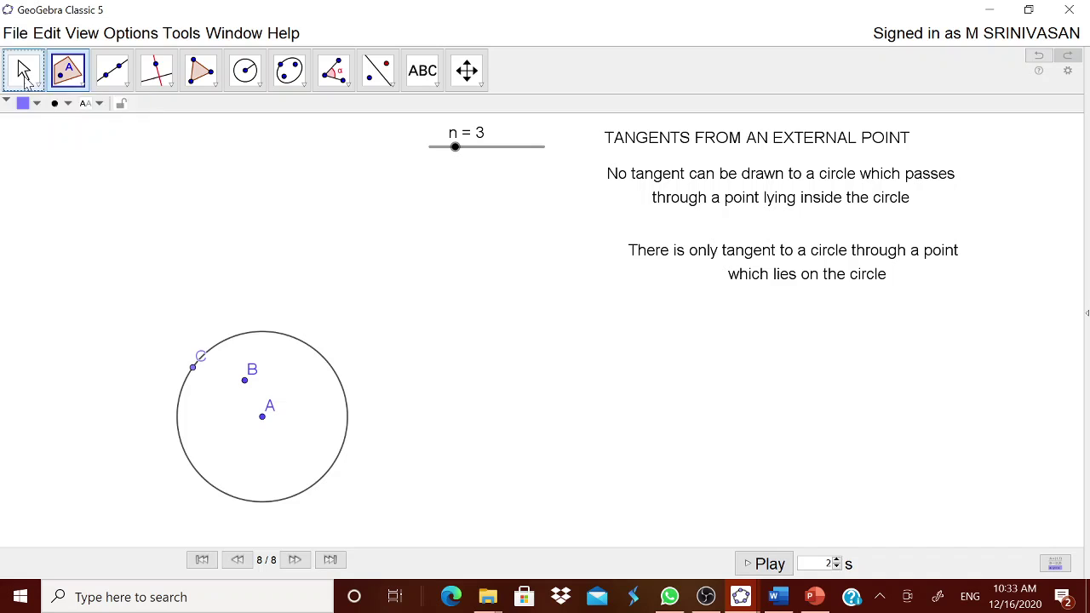
key("Escape")
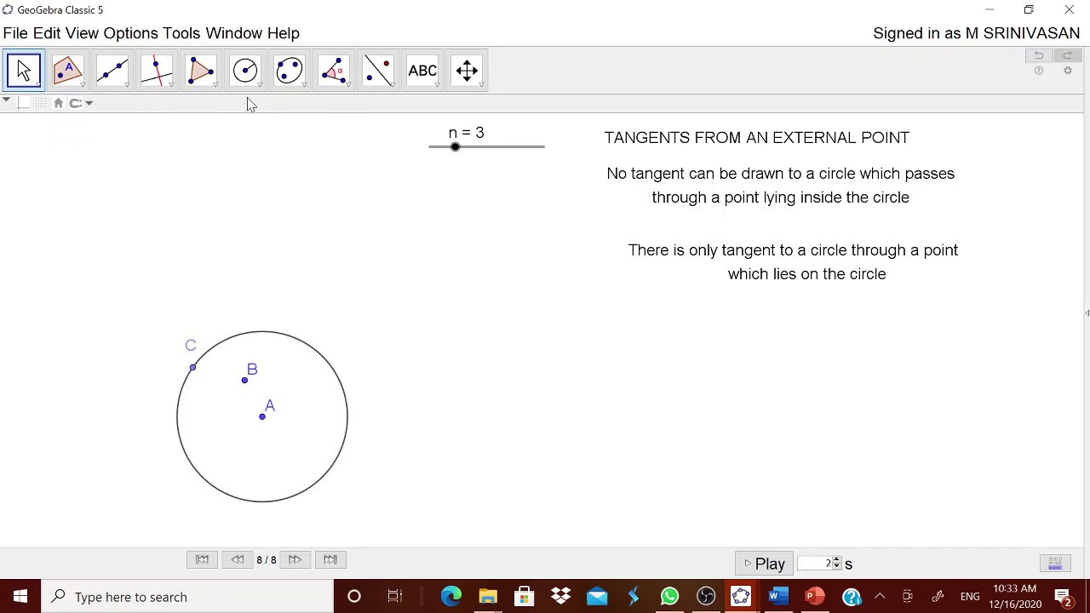
Draw the tangent to the circle at point C and slide C slightly down along the circle.
left_click(172, 86)
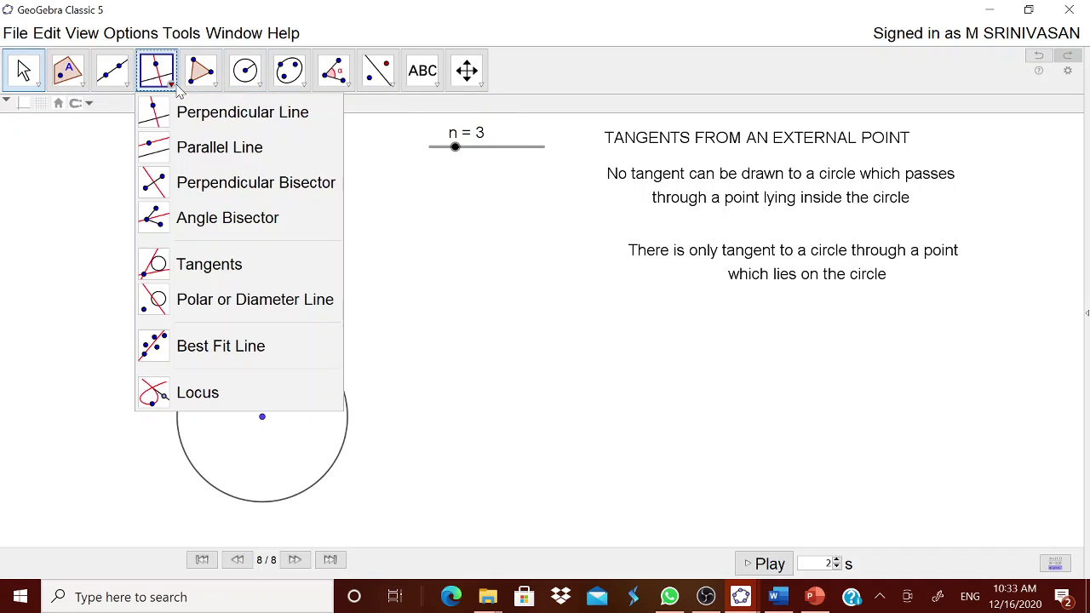
left_click(197, 266)
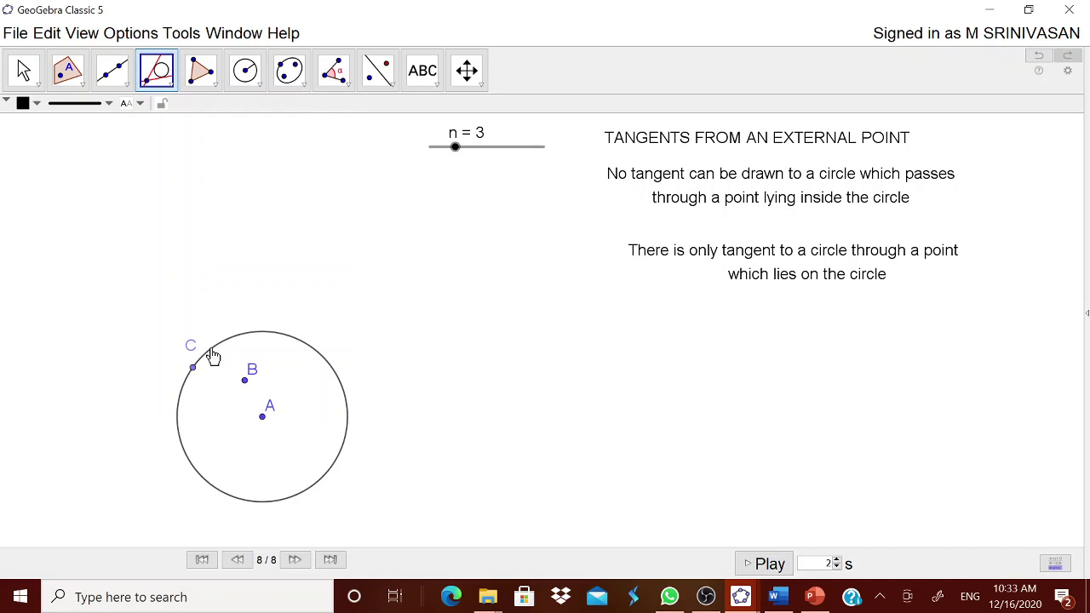
left_click(193, 369)
left_click(219, 348)
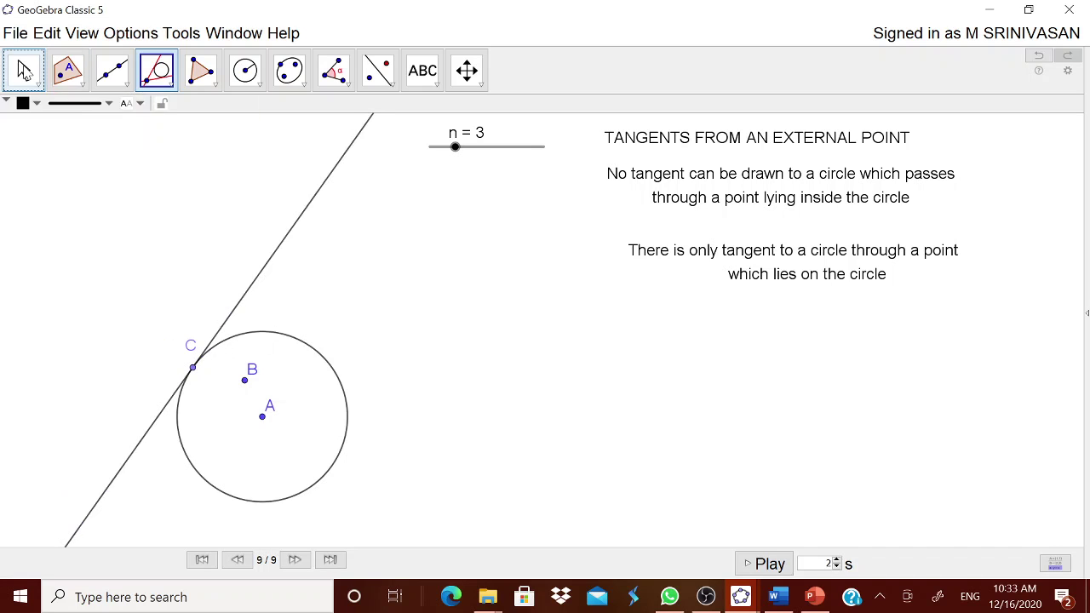
key("Escape")
mouse_move(194, 377)
left_mouse_down()
mouse_move(202, 365)
mouse_move(286, 358)
mouse_move(316, 412)
mouse_move(324, 469)
mouse_move(241, 504)
mouse_move(194, 436)
mouse_move(204, 391)
left_mouse_up()
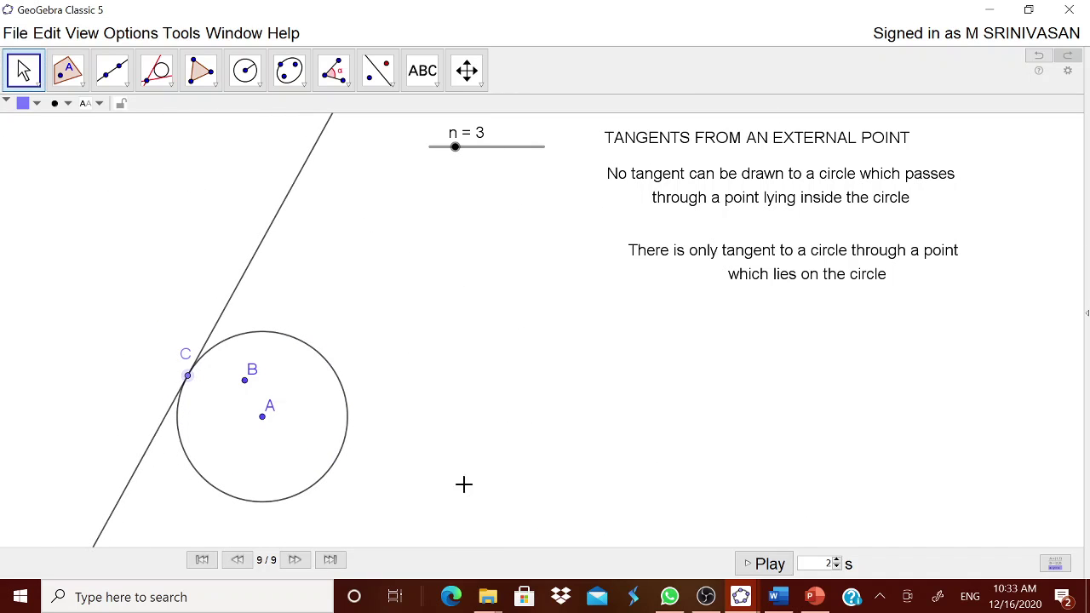
Copy "There are exactly two tangents from a point which lies outside the circle" from Word into a GeoGebra text below the second statement.
left_click(771, 597)
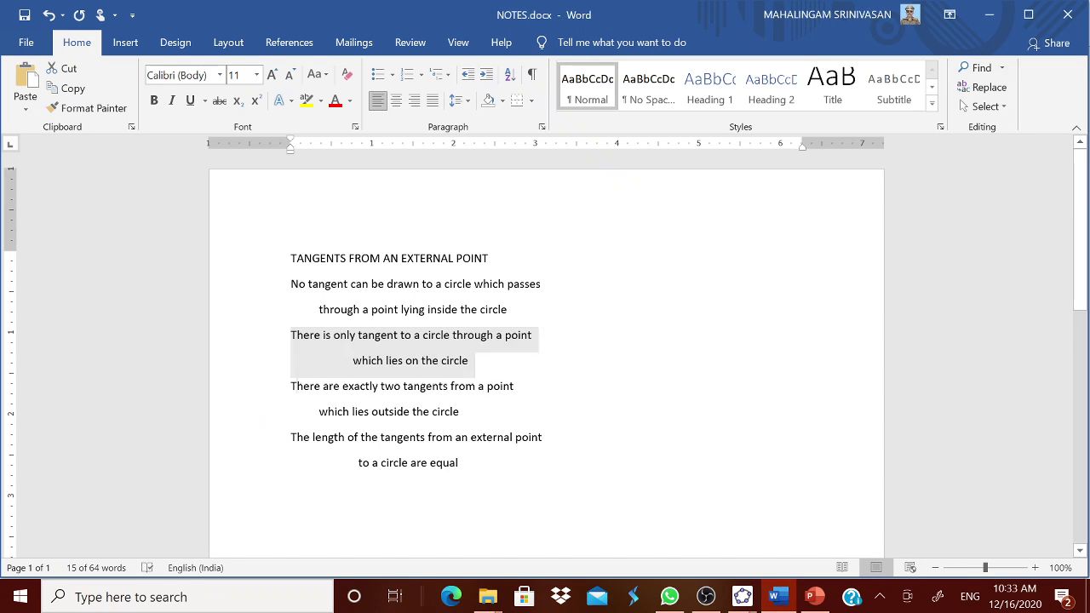
left_click_drag(292, 386, 465, 412)
key("ctrl+c")
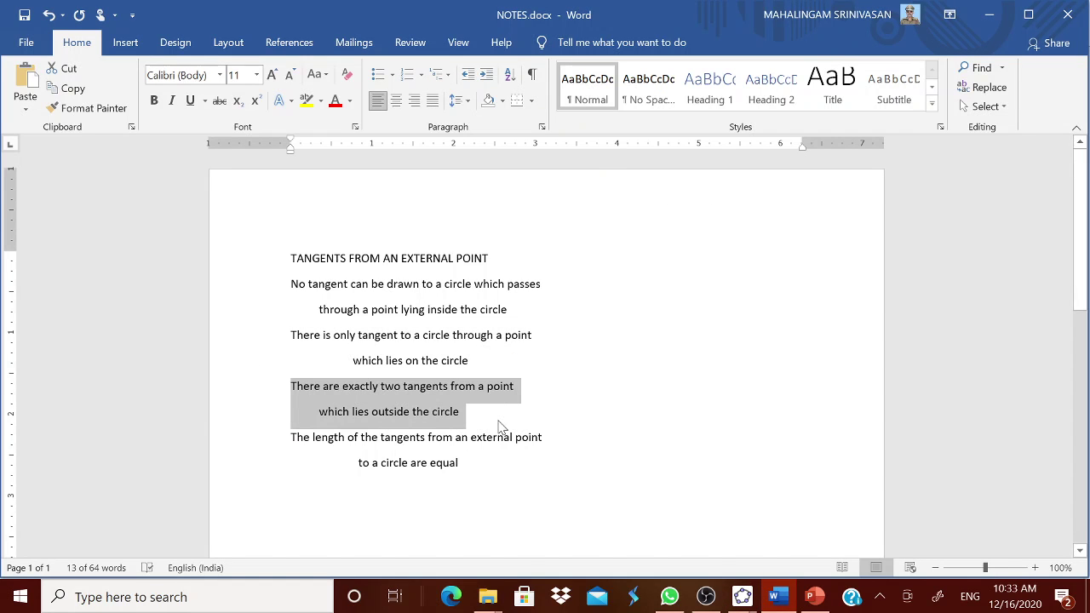
mouse_move(739, 599)
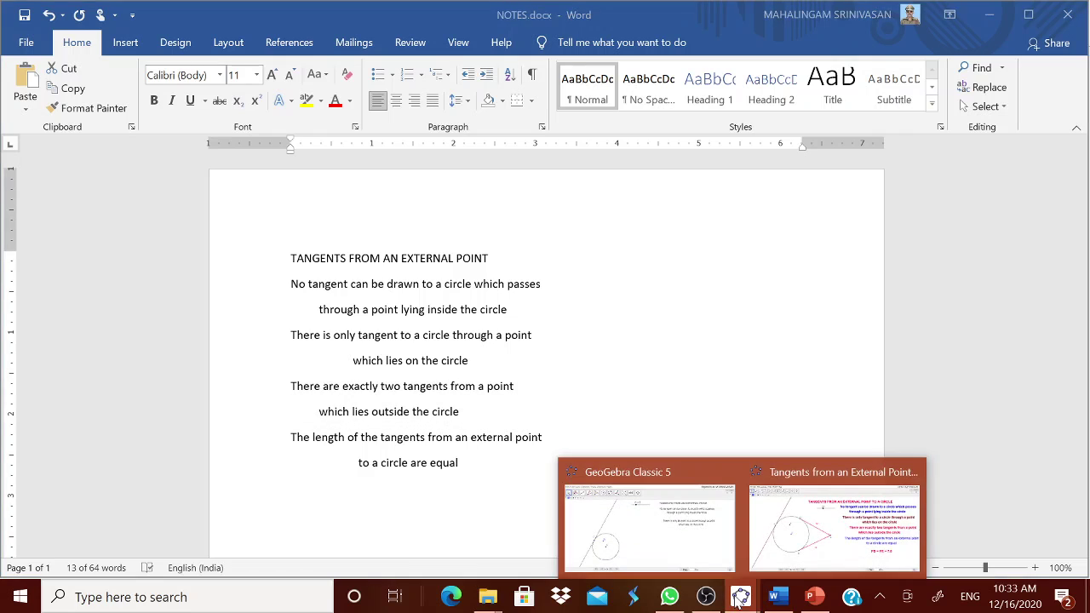
left_click(711, 579)
left_click(436, 76)
left_click(496, 335)
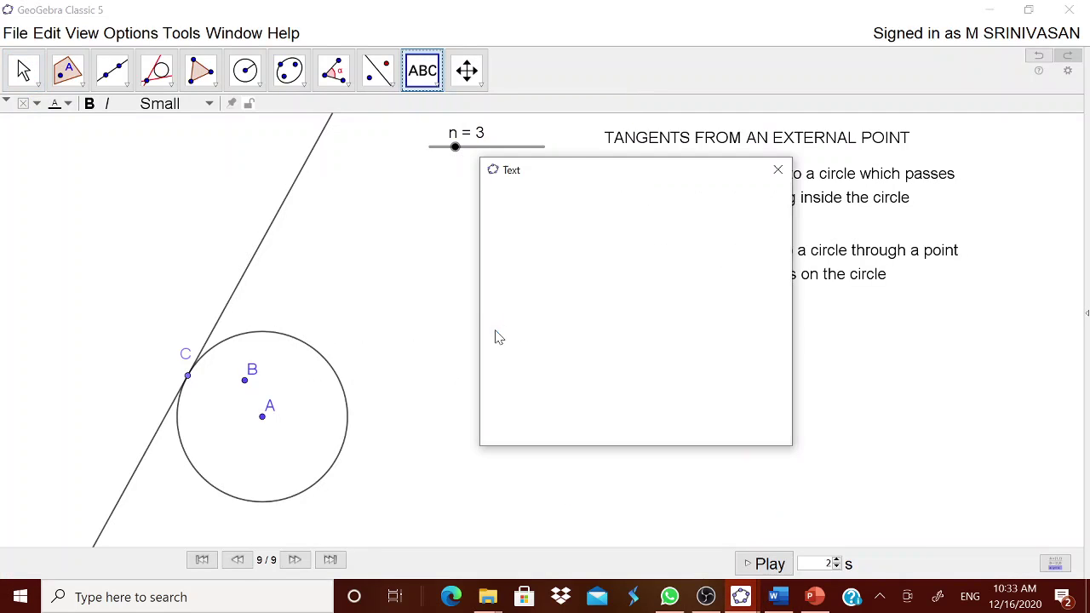
key("ctrl+v")
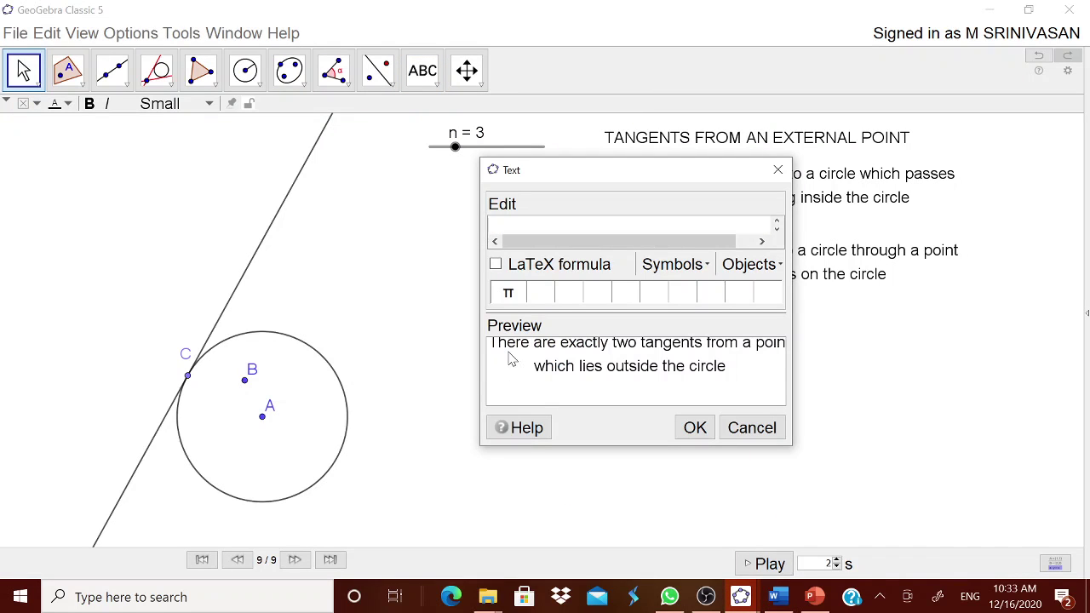
left_click(696, 429)
left_click_drag(628, 346, 813, 341)
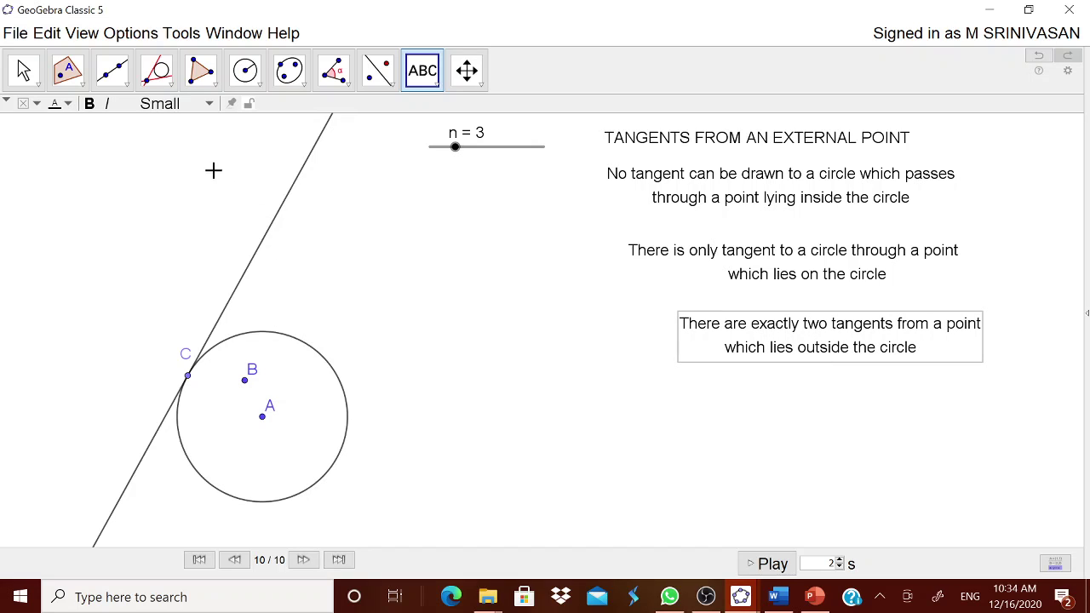
Place a point outside the circle, well to its right near the centre's height, and rename it P.
left_click(68, 71)
left_click(101, 119)
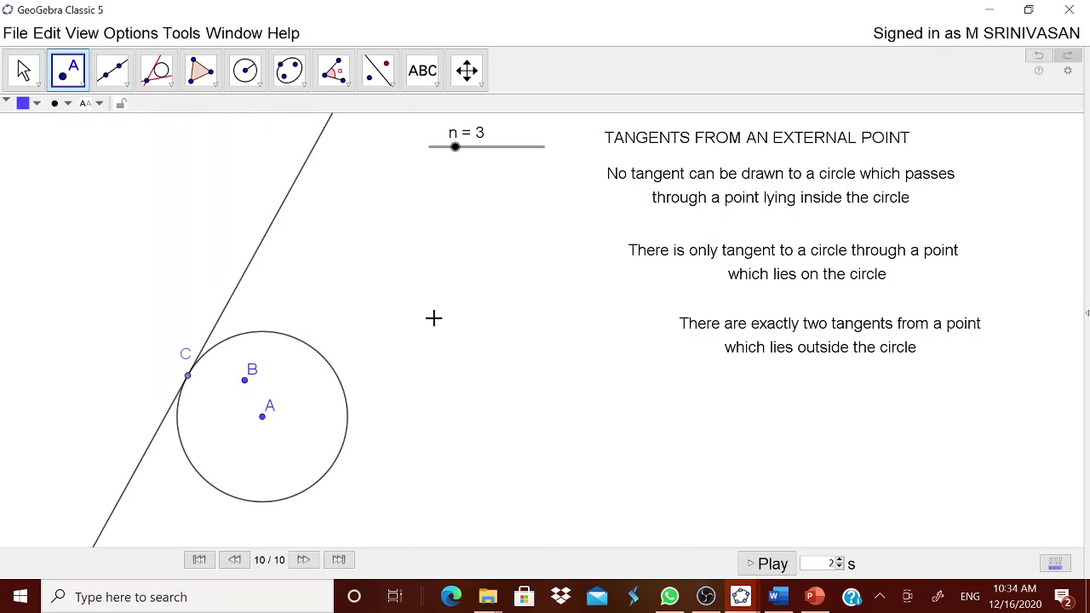
left_click(534, 409)
right_click(534, 412)
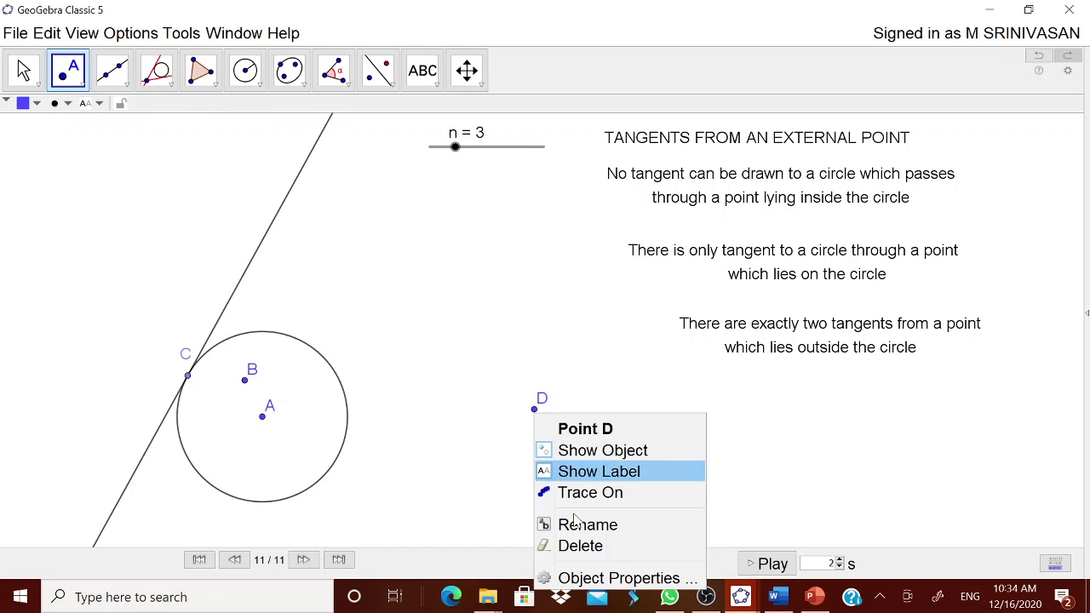
left_click(586, 532)
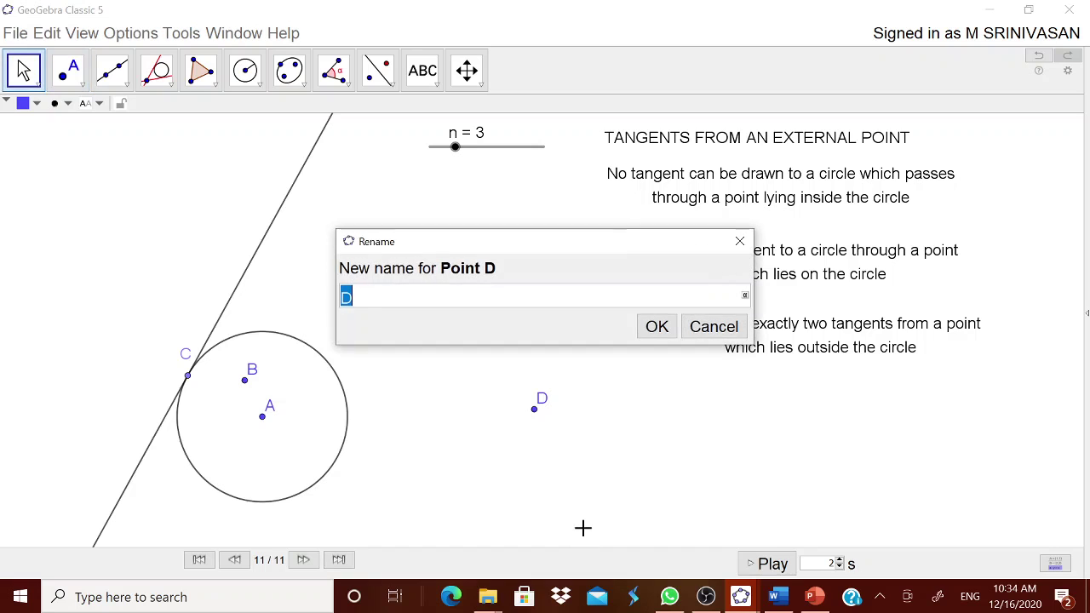
type("P")
left_click(654, 329)
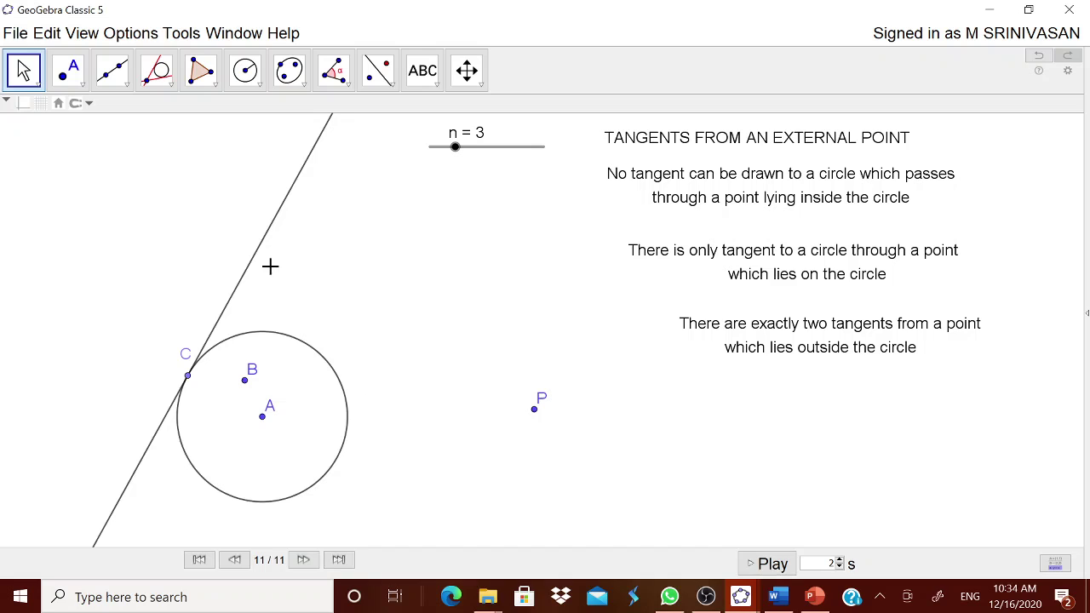
Draw the two tangents from the external point P to the circle.
left_click(172, 87)
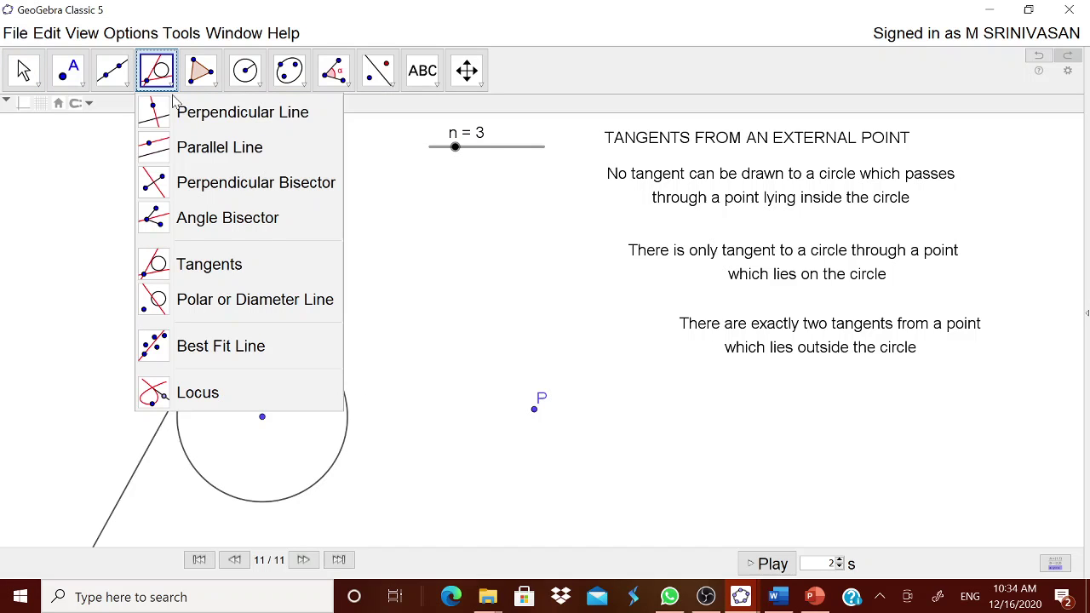
left_click(248, 276)
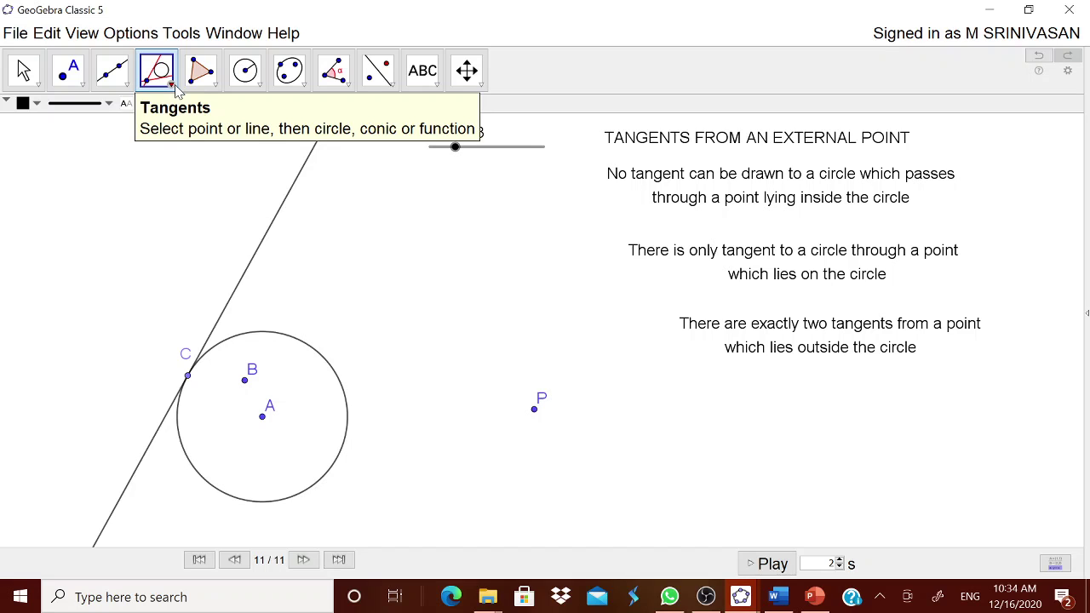
left_click(534, 410)
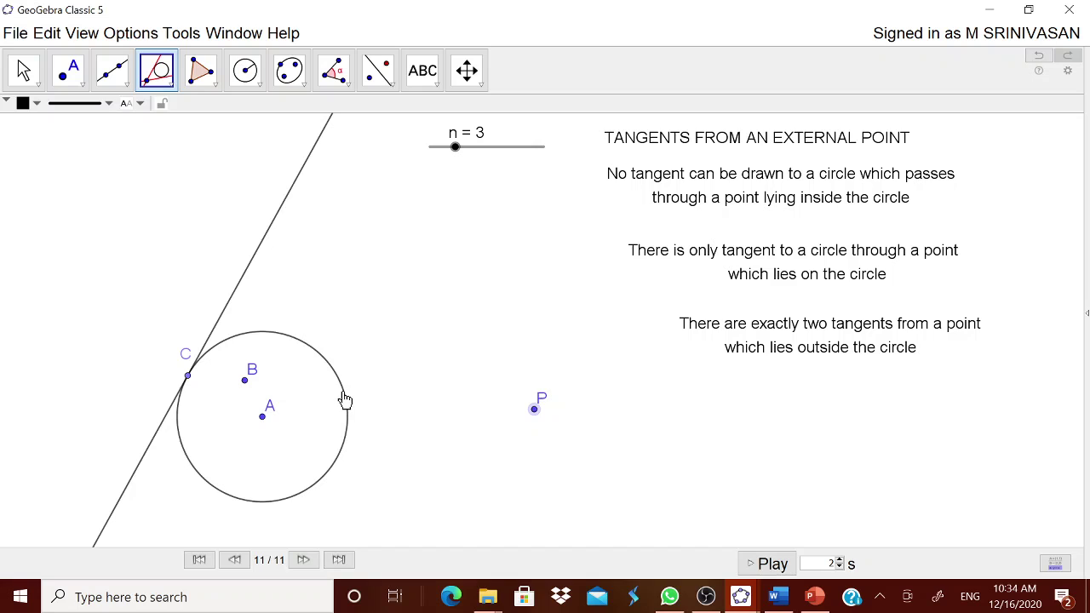
left_click(346, 400)
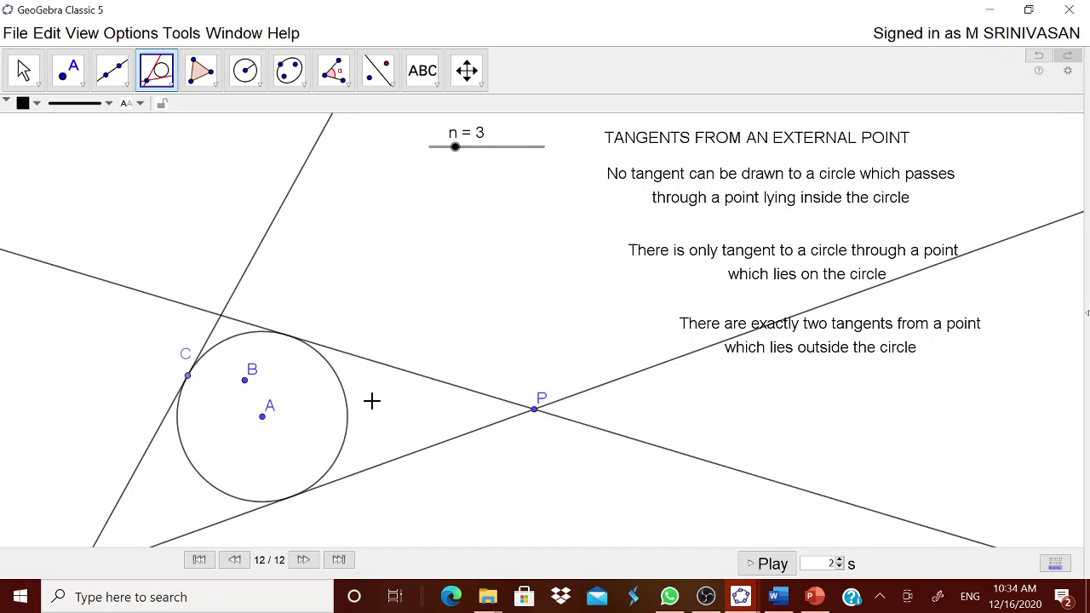
Create the intersection points where the two tangents from P touch the circle.
left_click(71, 75)
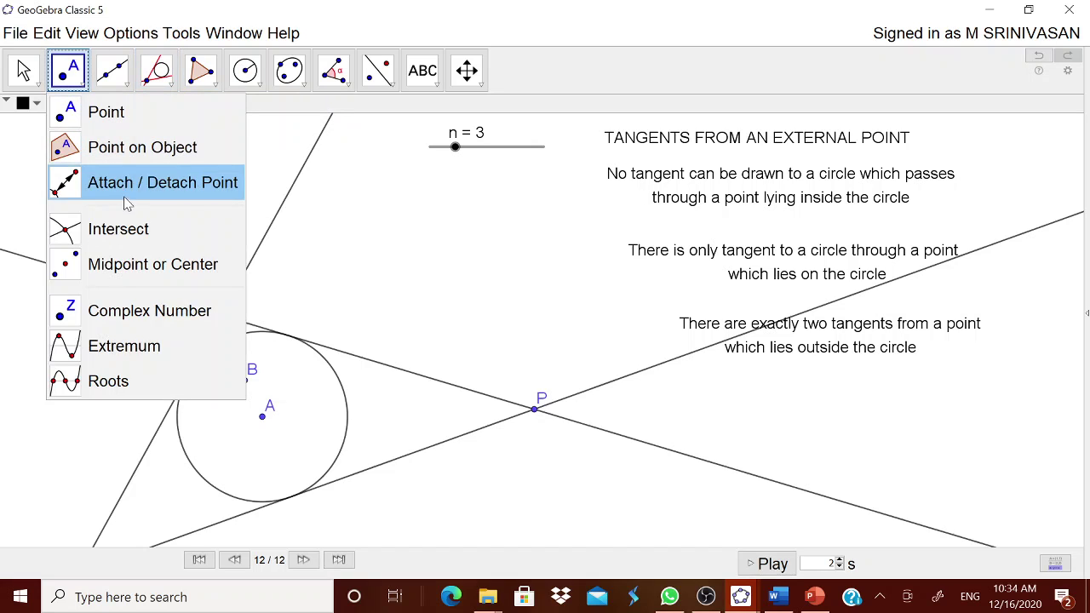
left_click(128, 229)
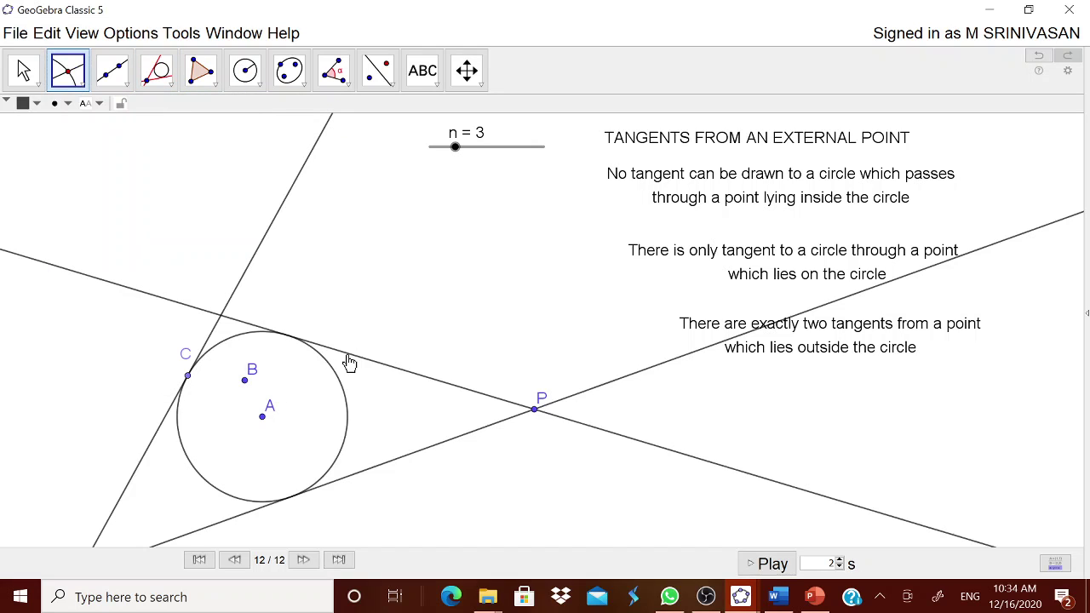
left_click(348, 356)
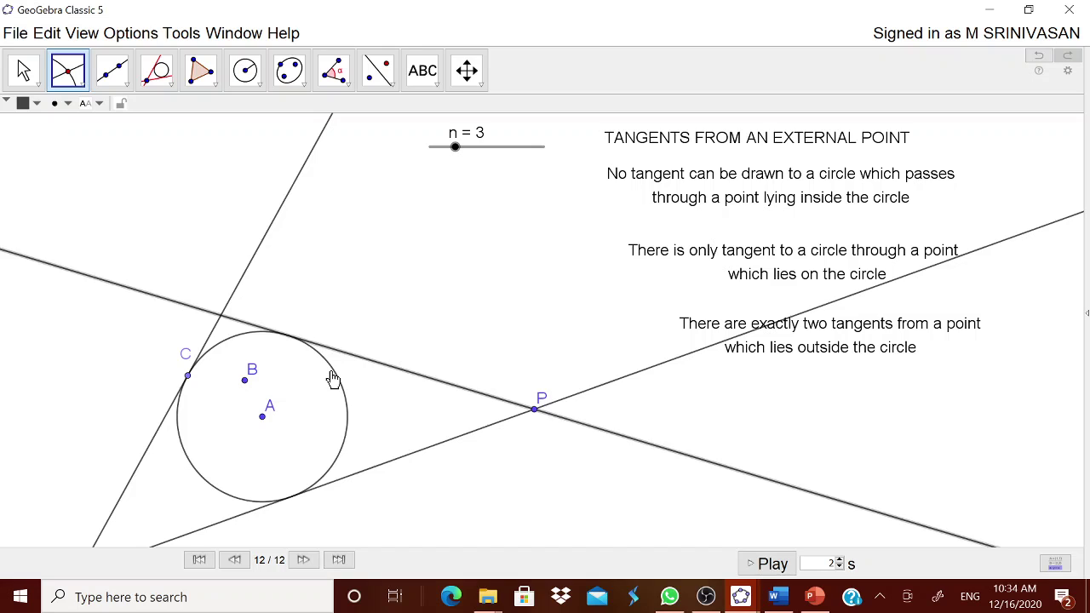
left_click(333, 379)
left_click(385, 463)
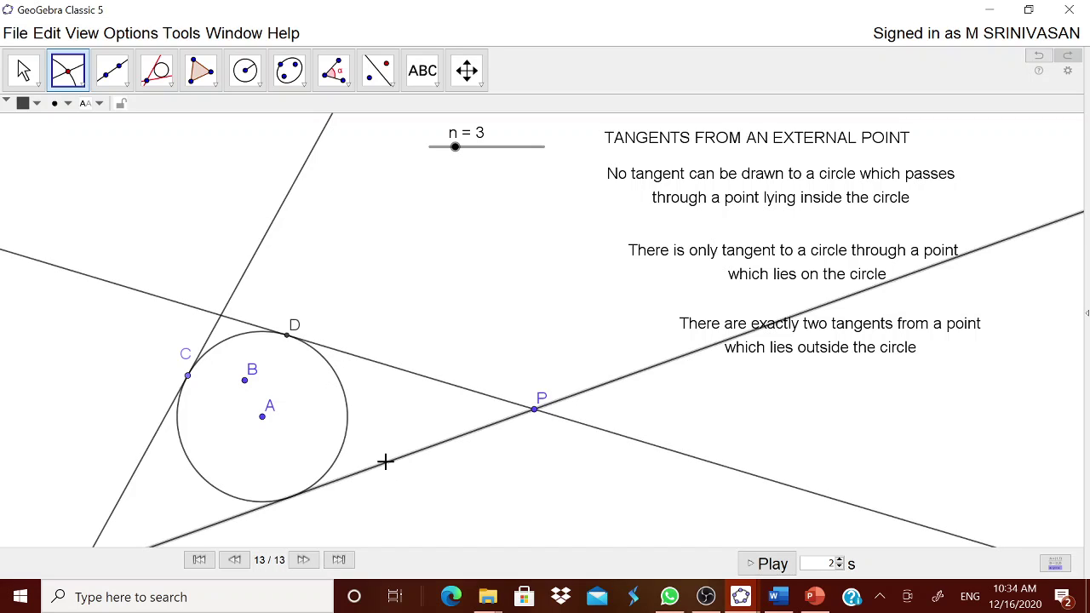
left_click(248, 504)
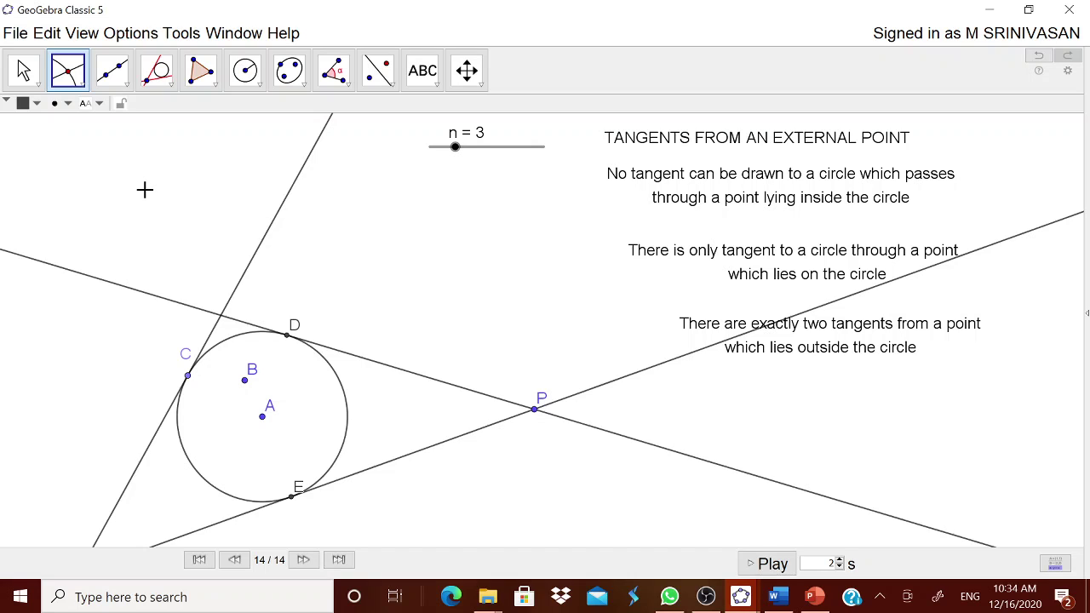
Draw segments from the external point P to the two tangent points D and E.
left_click(128, 85)
left_click(145, 149)
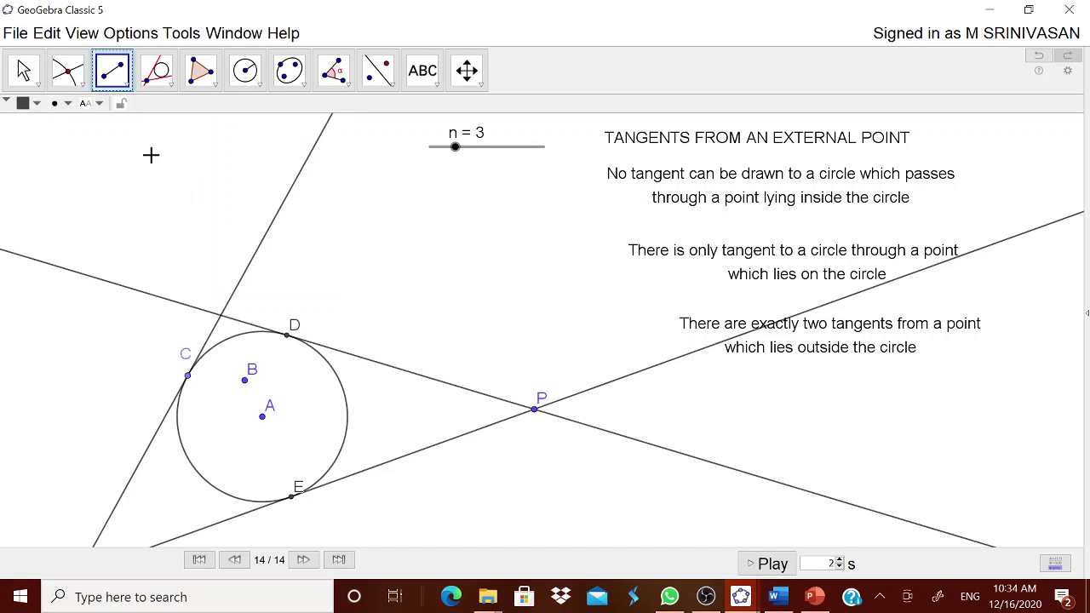
left_click(534, 410)
left_click(286, 335)
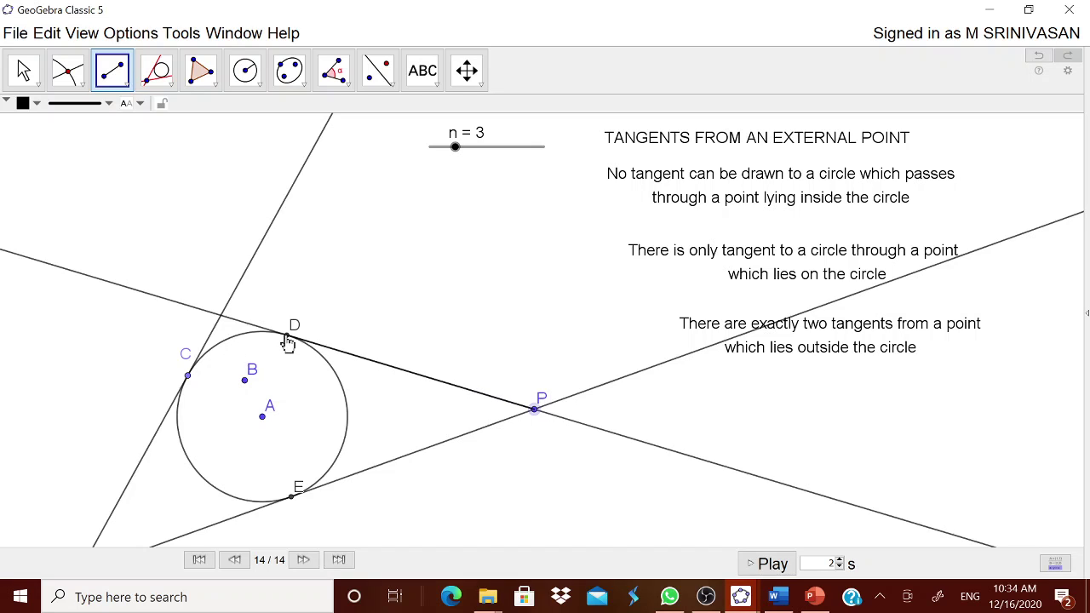
left_click(533, 410)
left_click(533, 410)
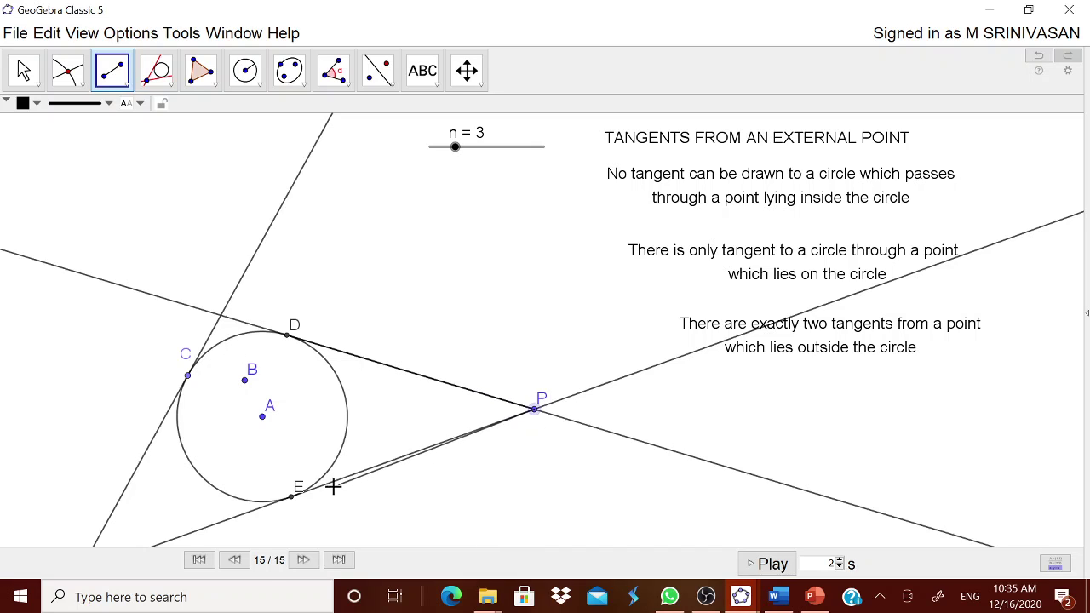
left_click(294, 501)
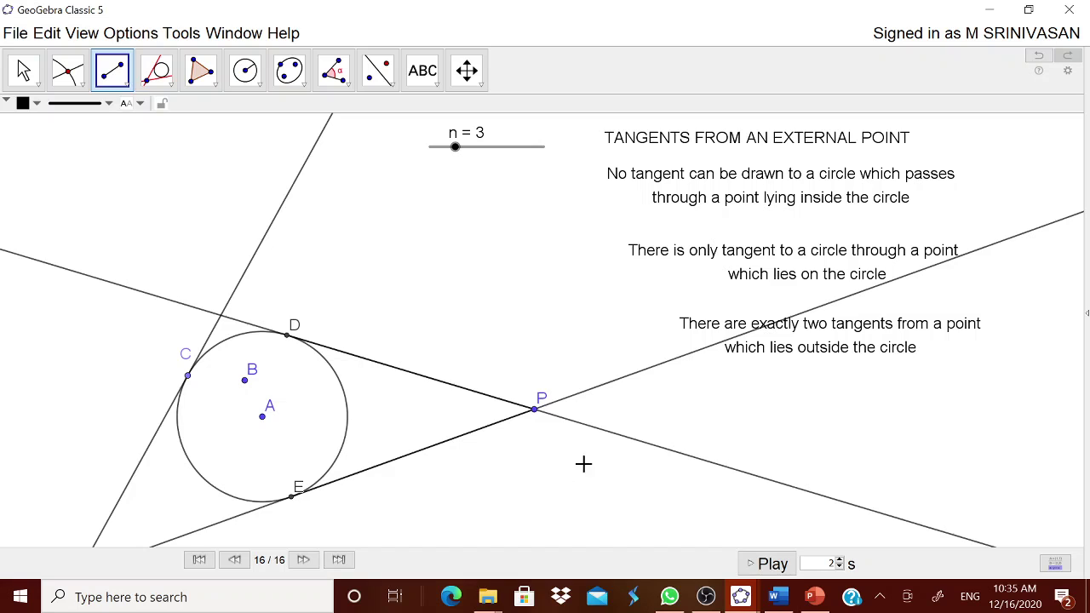
Hide the two full tangent lines through P so that only the segments to the circle are displayed.
right_click(616, 383)
left_click(632, 416)
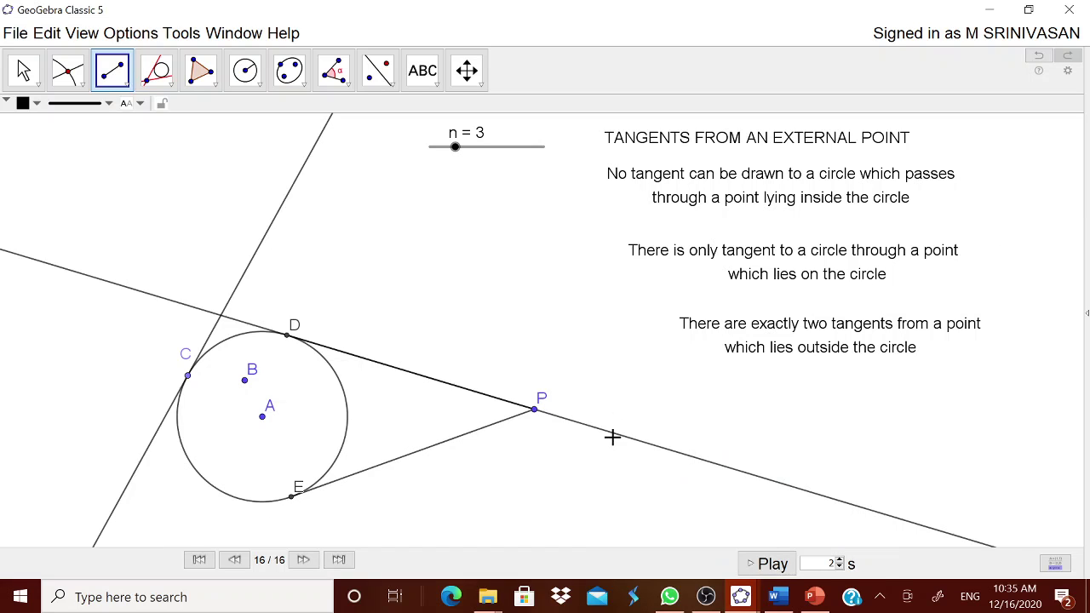
right_click(616, 443)
left_click(629, 467)
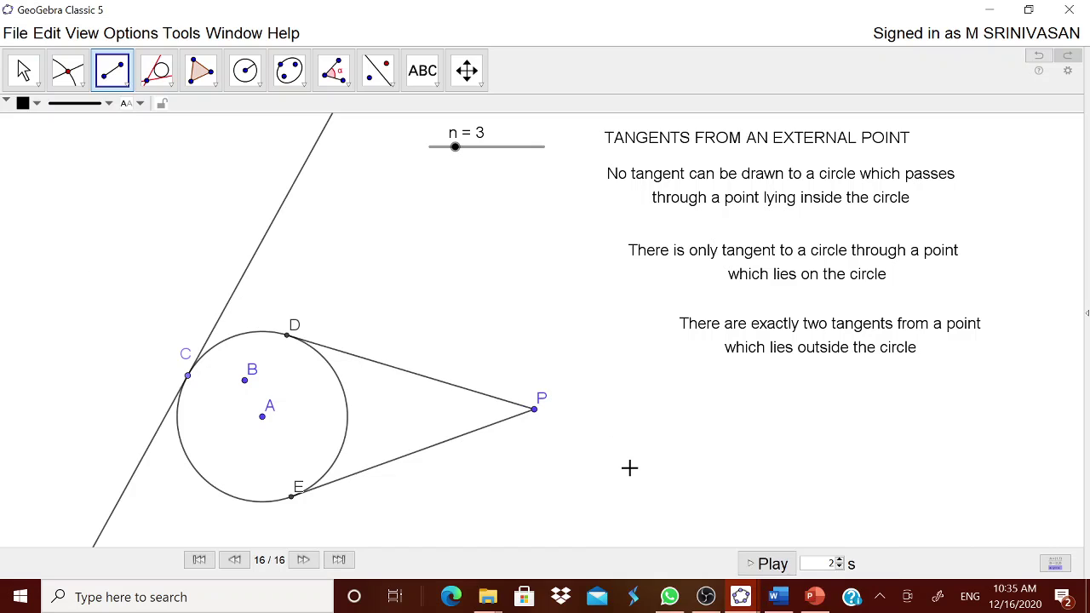
Place the label of tangent point E below its point and shift P slightly up and to the left.
left_click(297, 494)
key("ctrl+z")
key("Escape")
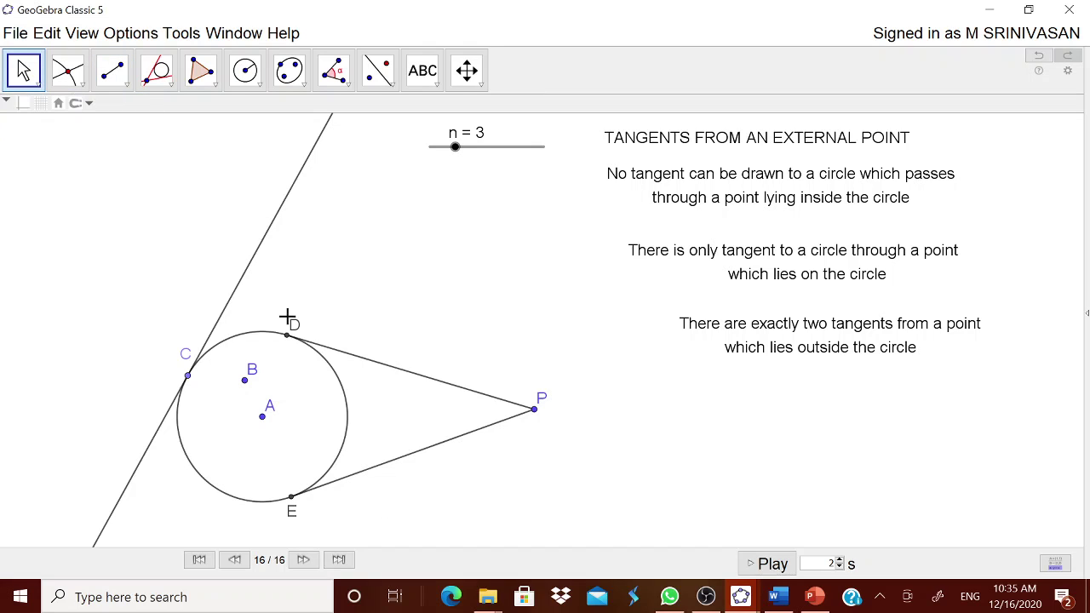
left_click_drag(538, 422, 527, 399)
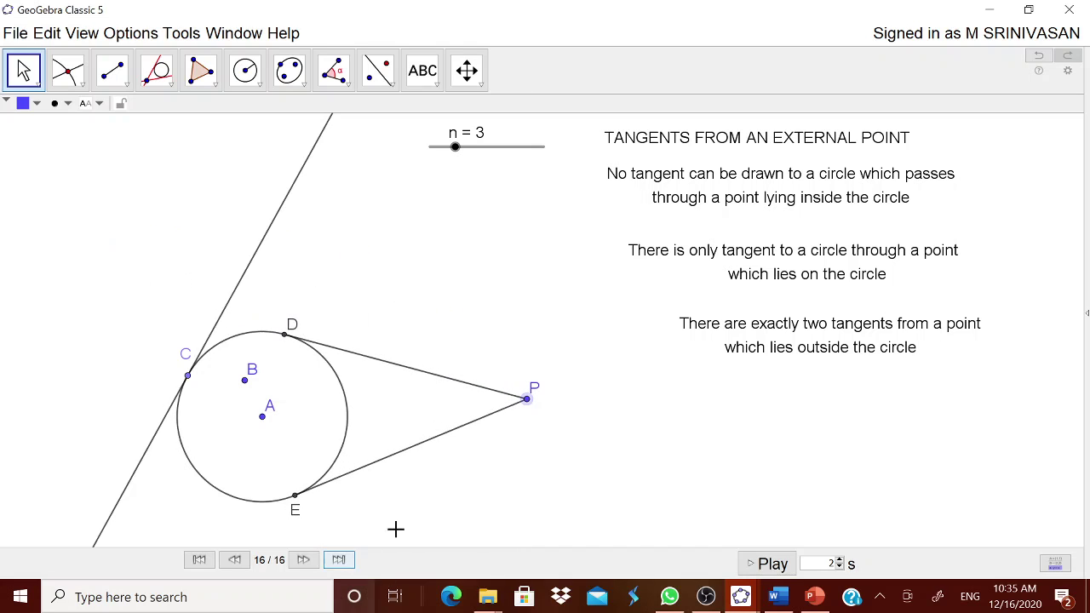
Format segment PE with the red colour 255, 0, 51 and a line thickness of 9.
right_click(414, 448)
left_click(483, 601)
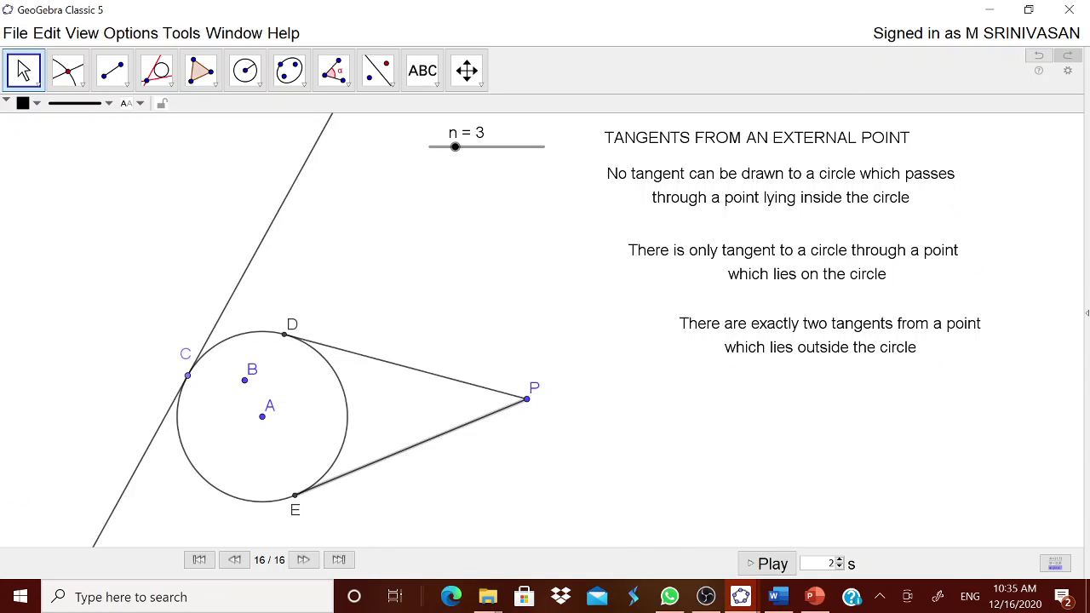
left_click(975, 176)
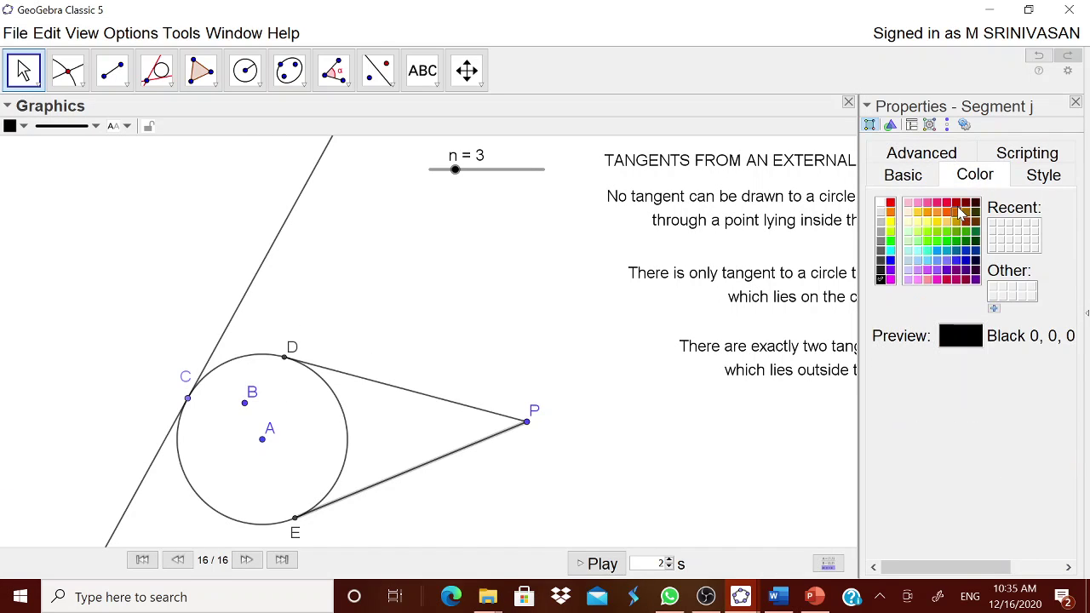
left_click(960, 215)
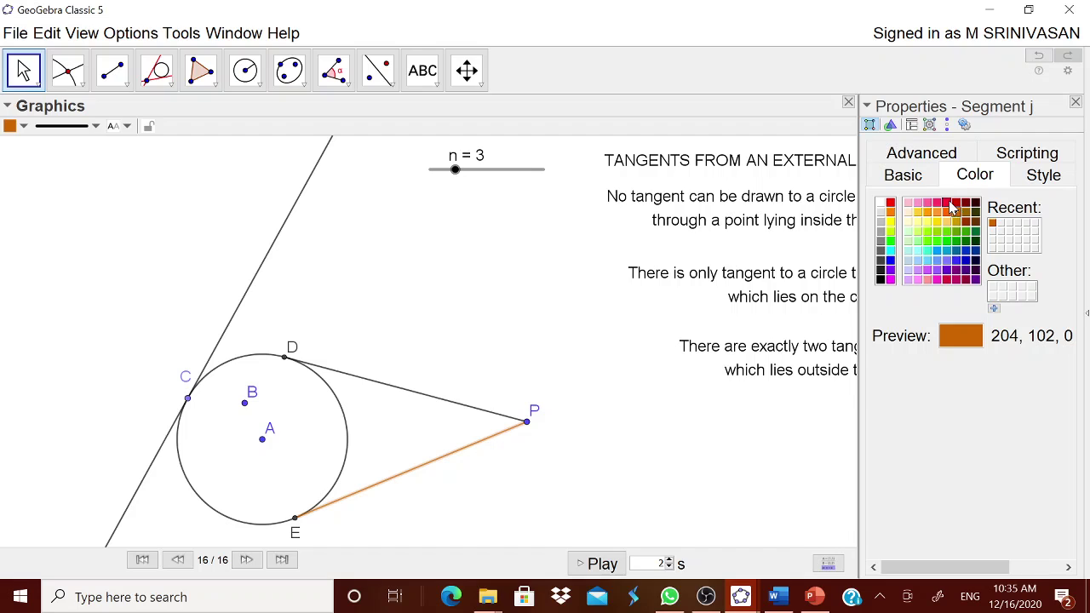
left_click(947, 201)
left_click(1042, 176)
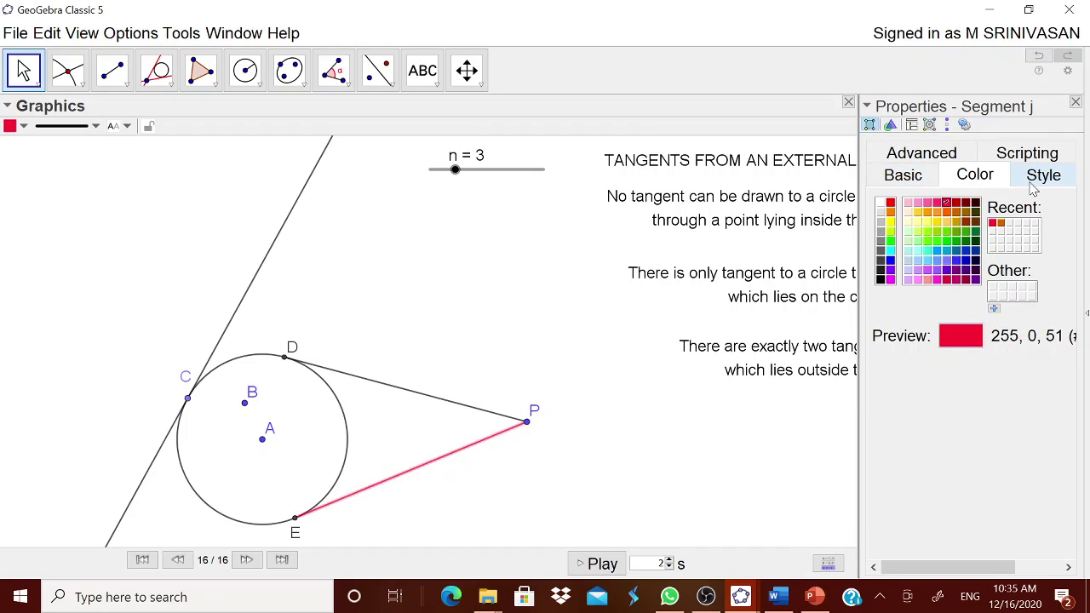
left_click_drag(917, 228, 950, 228)
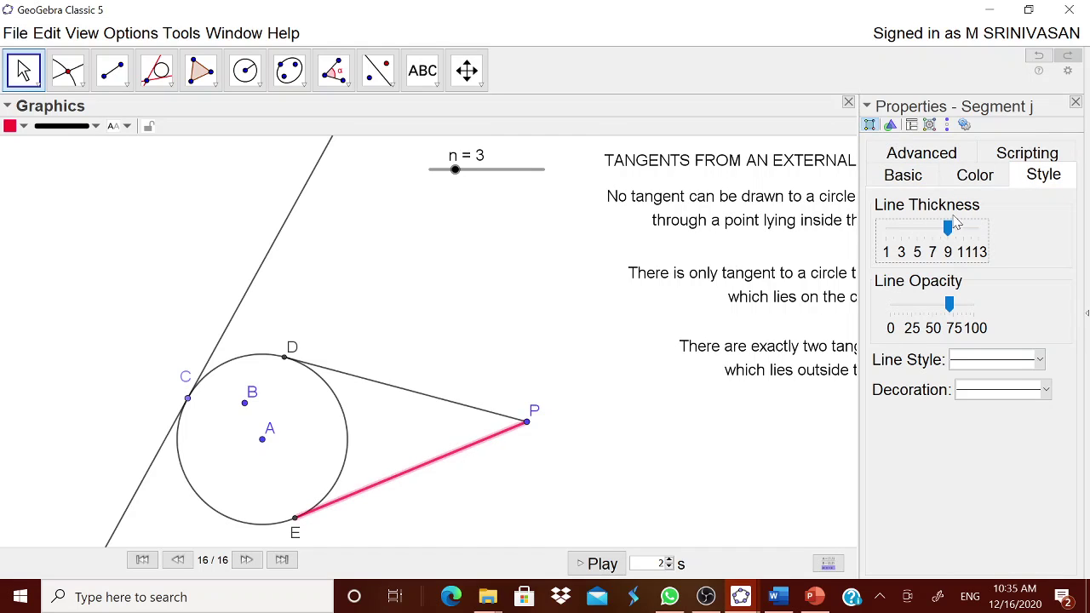
left_click(1075, 103)
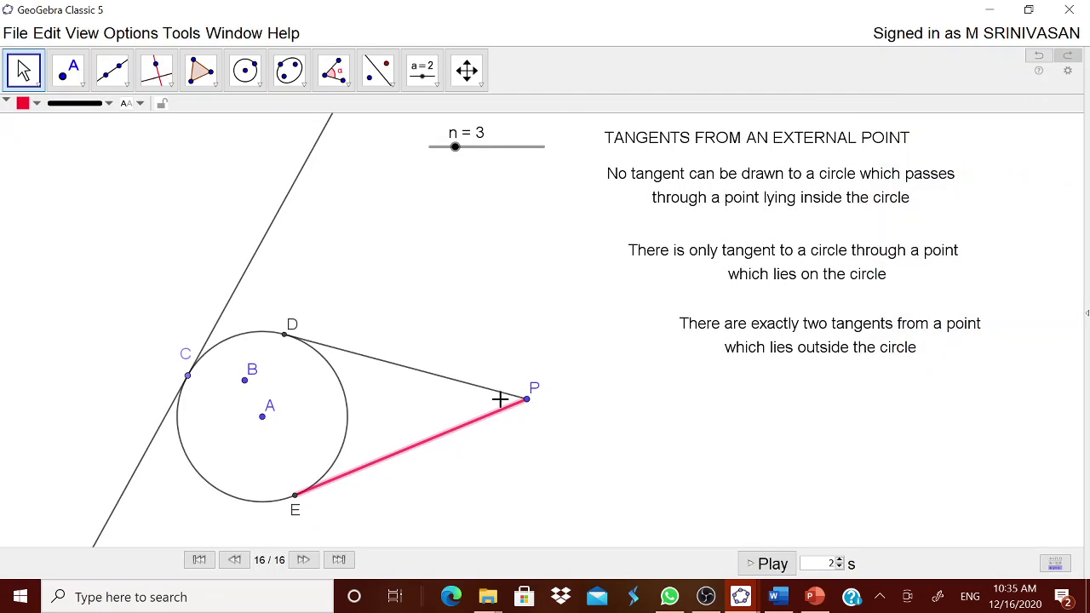
Format segment PD with a line thickness of 9 and the same red colour, 255, 0, 51.
right_click(450, 386)
left_click(511, 545)
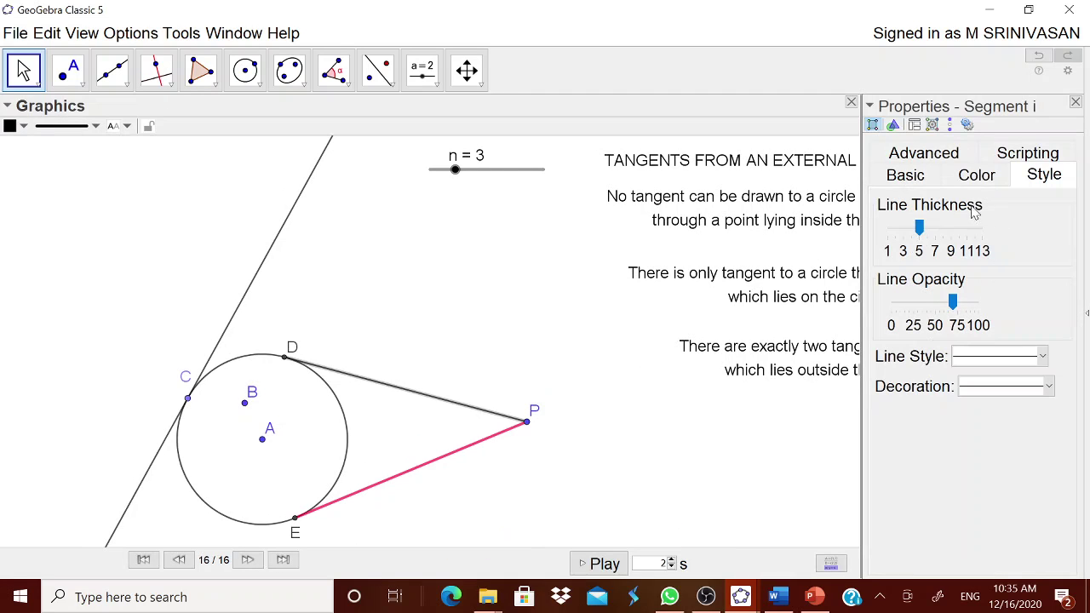
left_click_drag(919, 228, 952, 229)
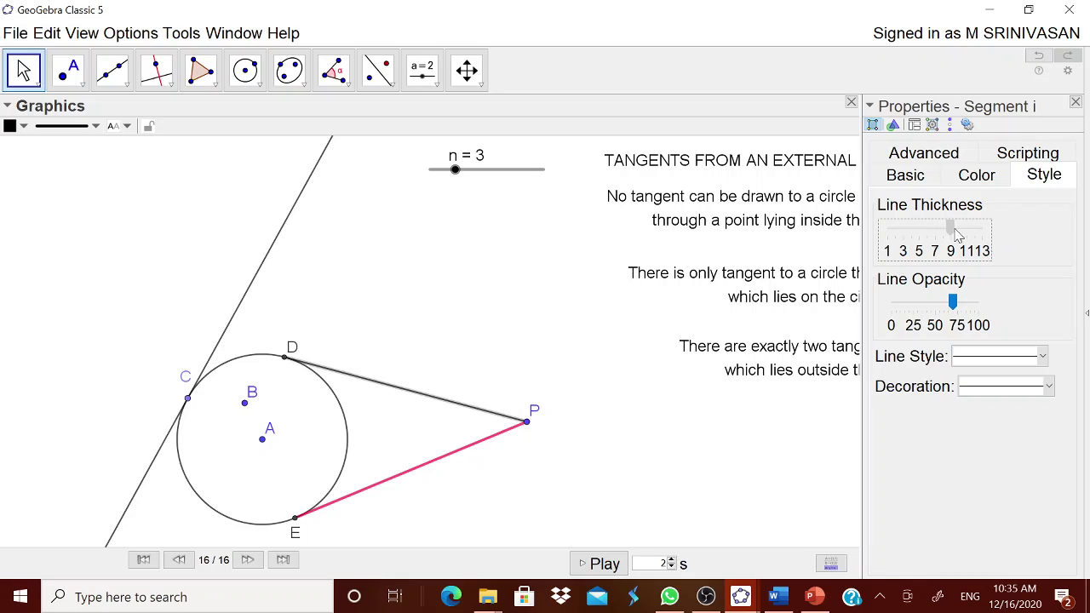
left_click(977, 176)
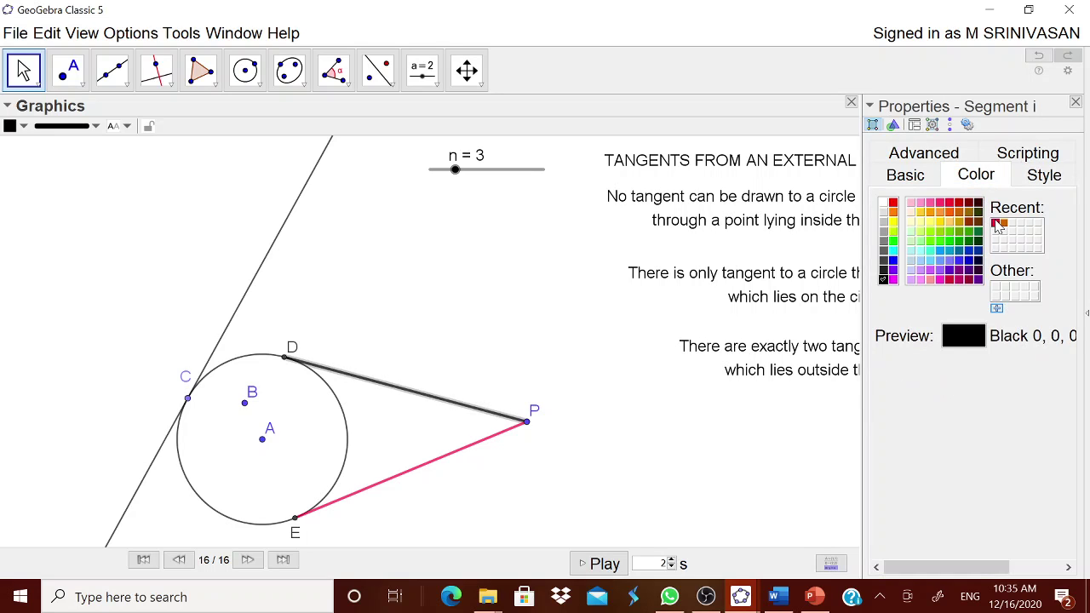
left_click(997, 223)
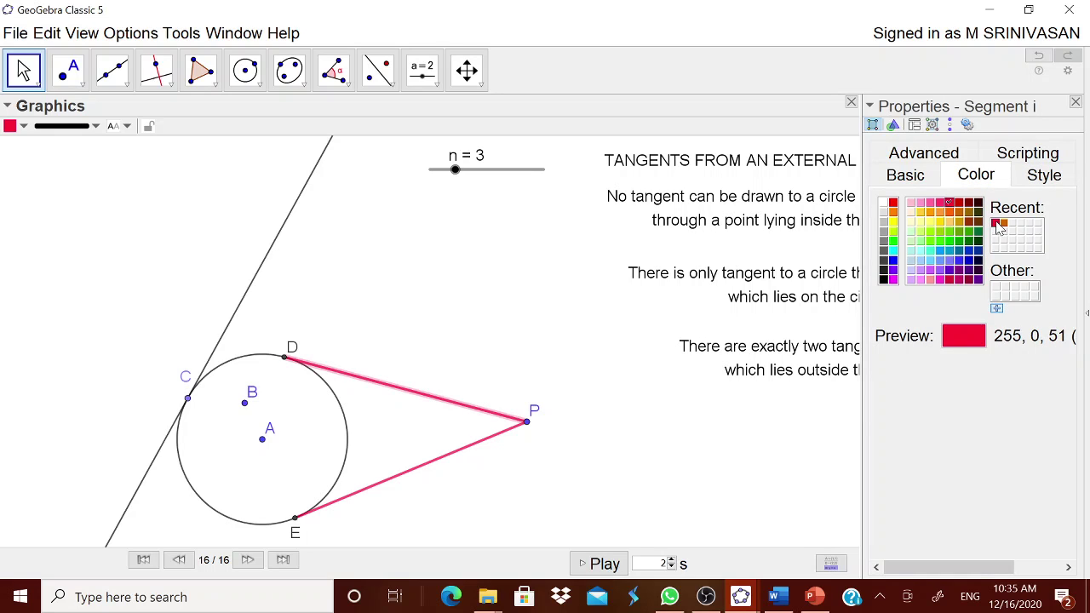
left_click(1077, 102)
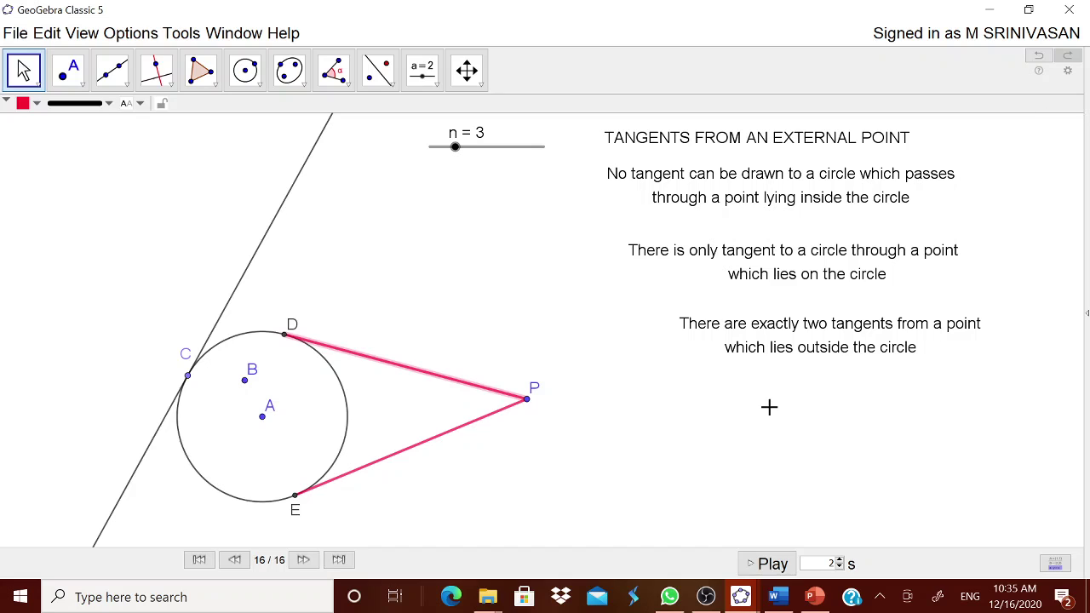
Copy "The length of the tangents from an external point to a circle are equal" from the Word notes and return to the GeoGebra construction.
left_click(775, 597)
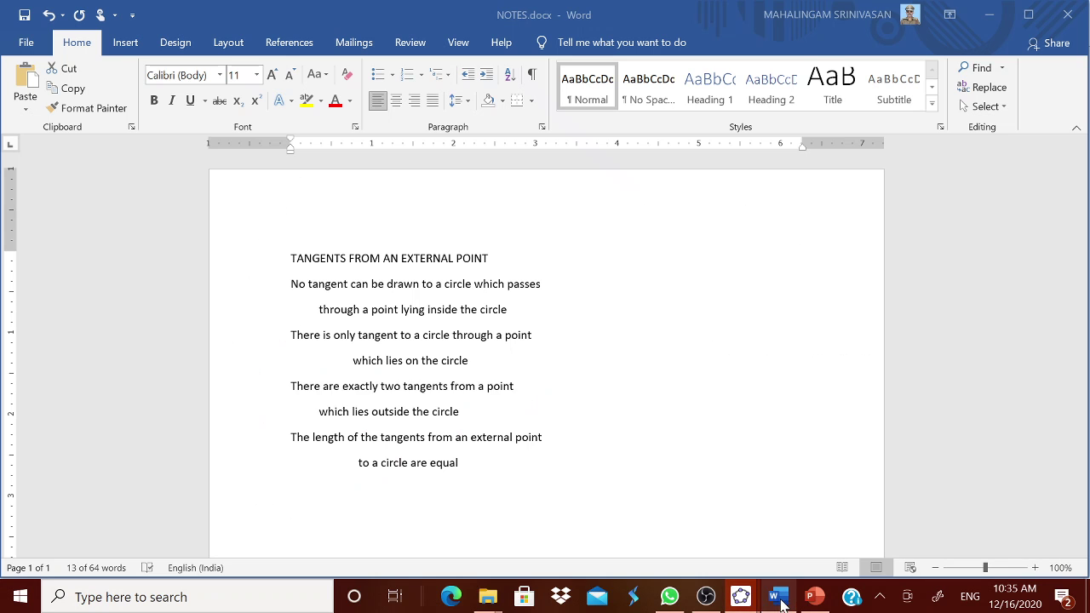
left_click_drag(290, 437, 525, 486)
key("ctrl+c")
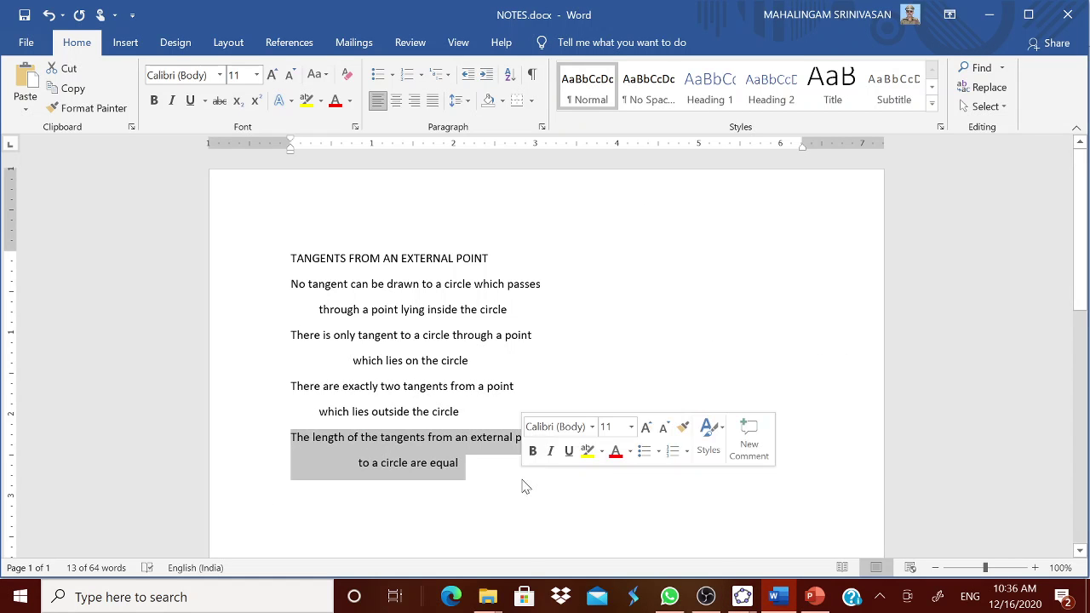
left_click(743, 597)
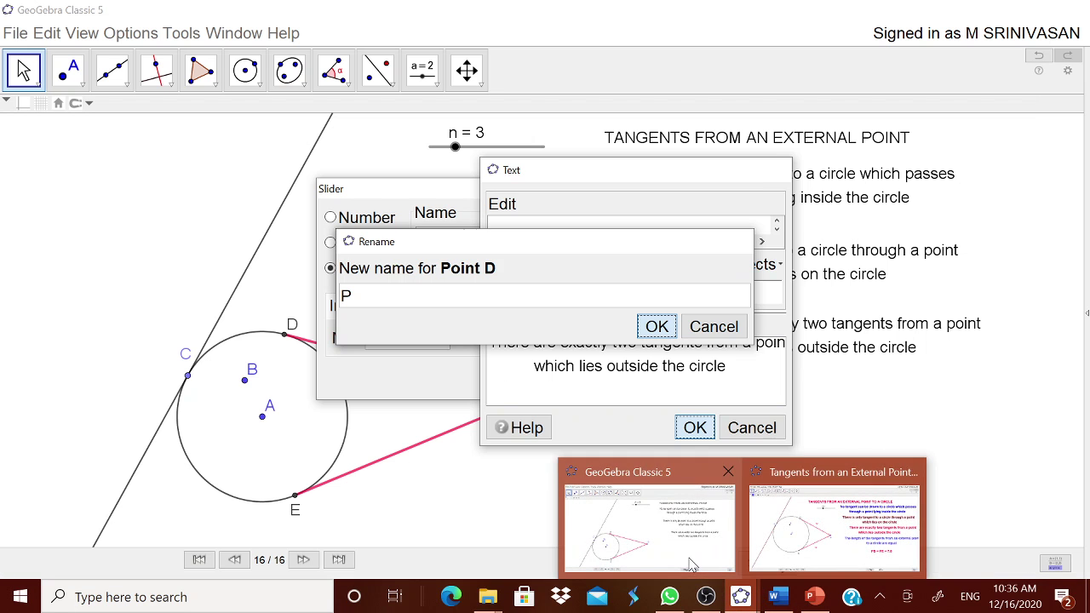
left_click(692, 564)
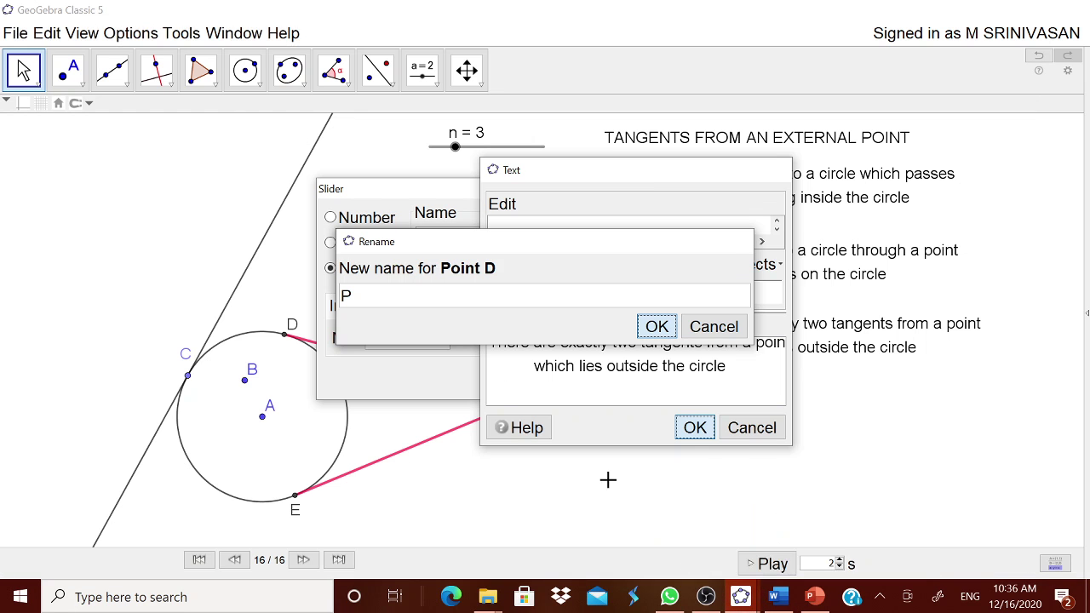
Insert the copied tangent-length statement as a text and position it directly below the third statement.
left_click(433, 82)
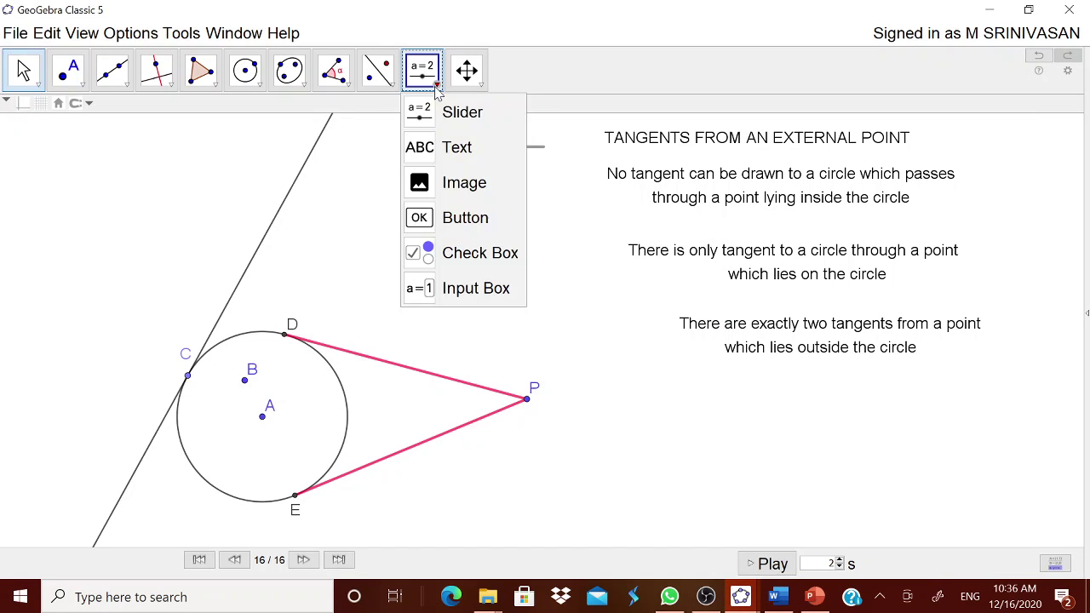
left_click(456, 145)
left_click(596, 397)
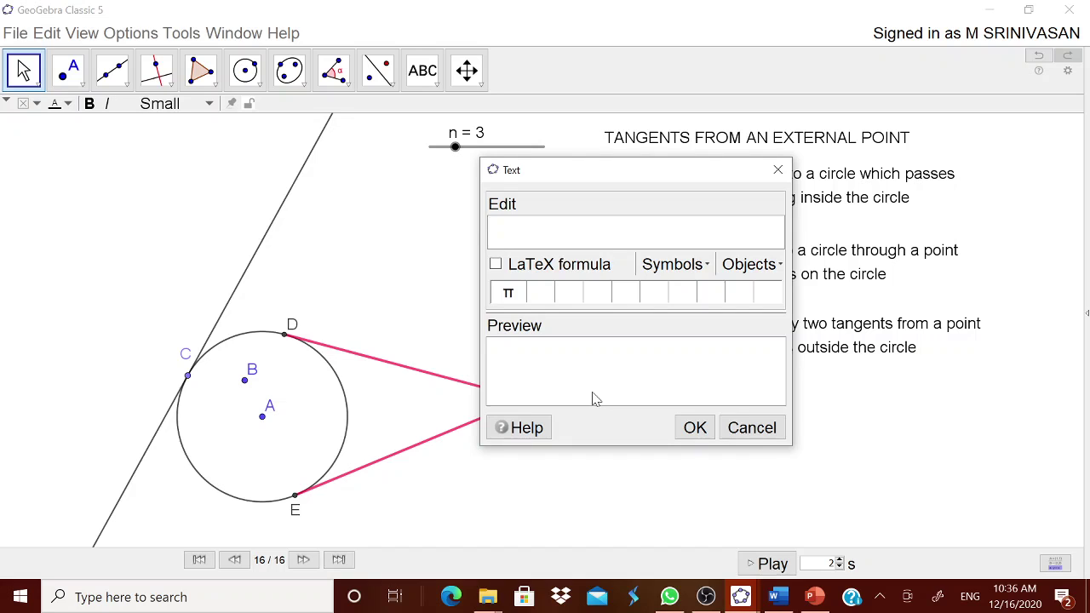
key("ctrl+v")
left_click(695, 428)
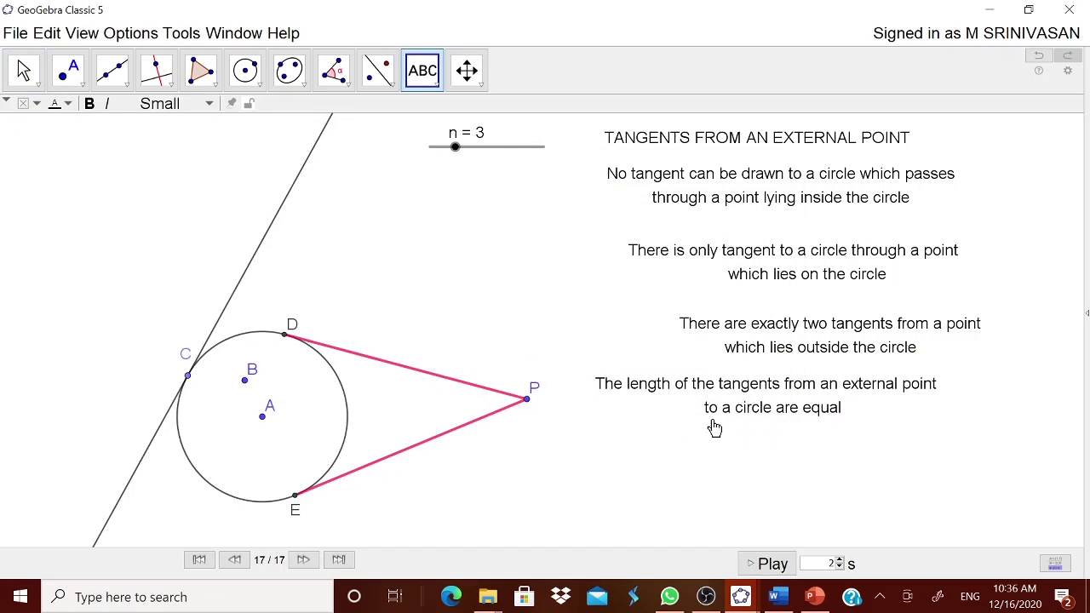
left_click_drag(795, 409, 840, 405)
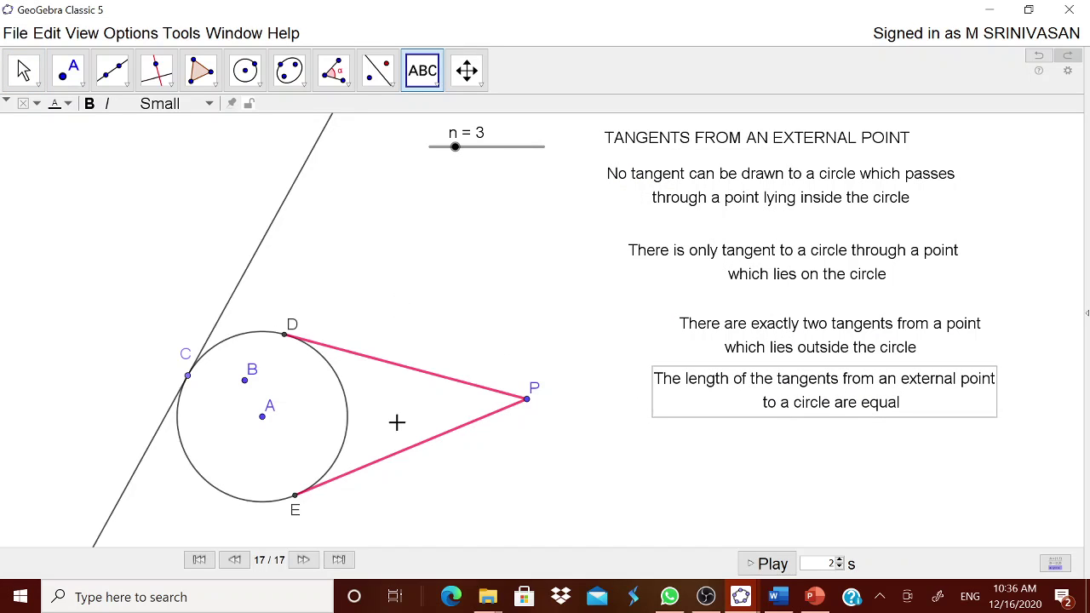
Show the label of segment PE as Name & Value.
right_click(414, 457)
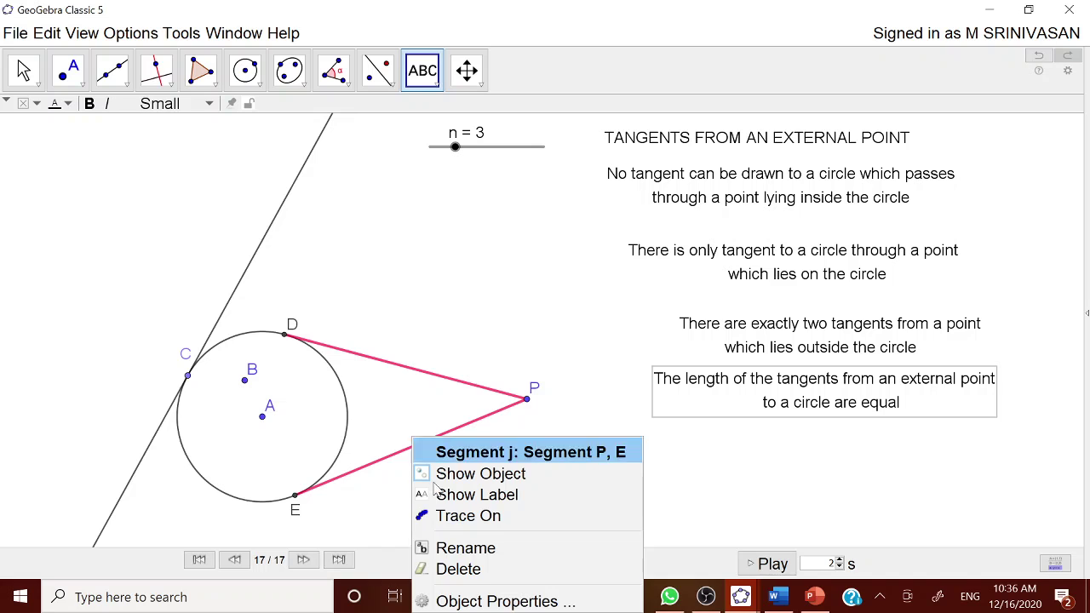
left_click(456, 600)
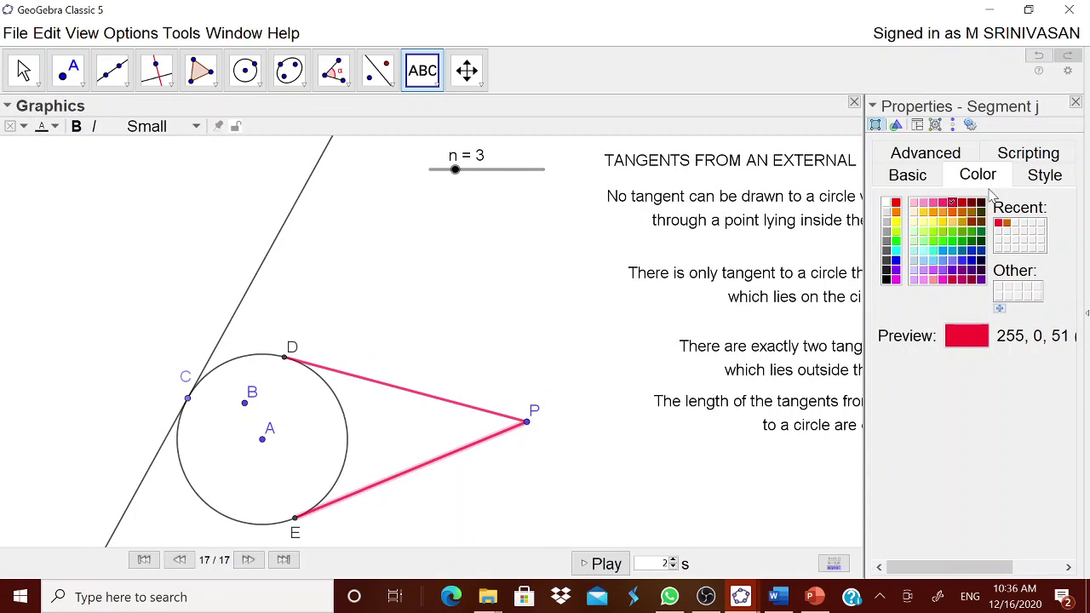
left_click(923, 179)
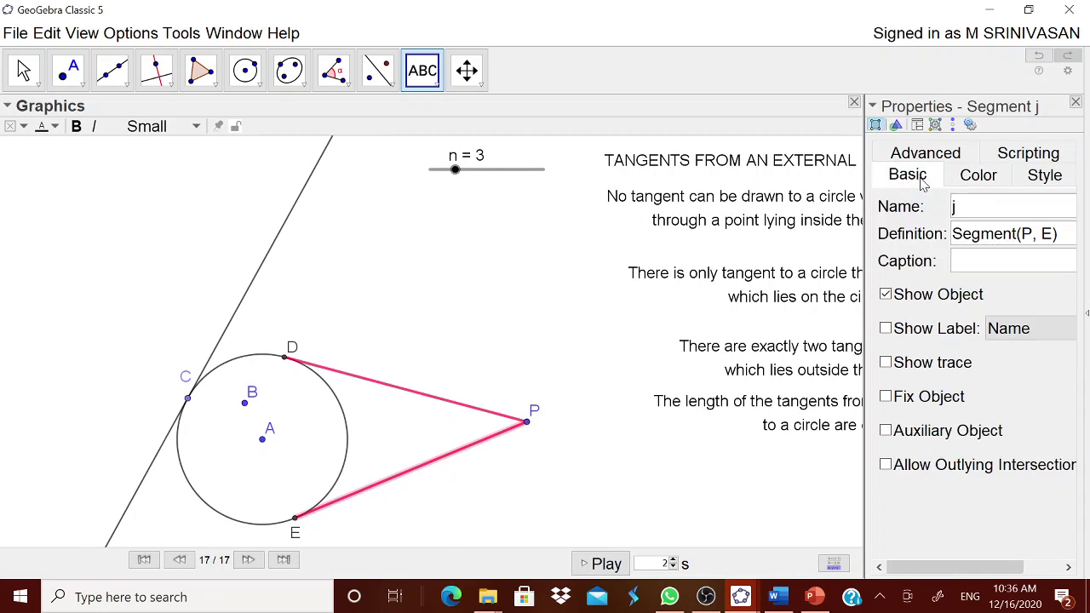
left_click(956, 338)
left_click(1010, 332)
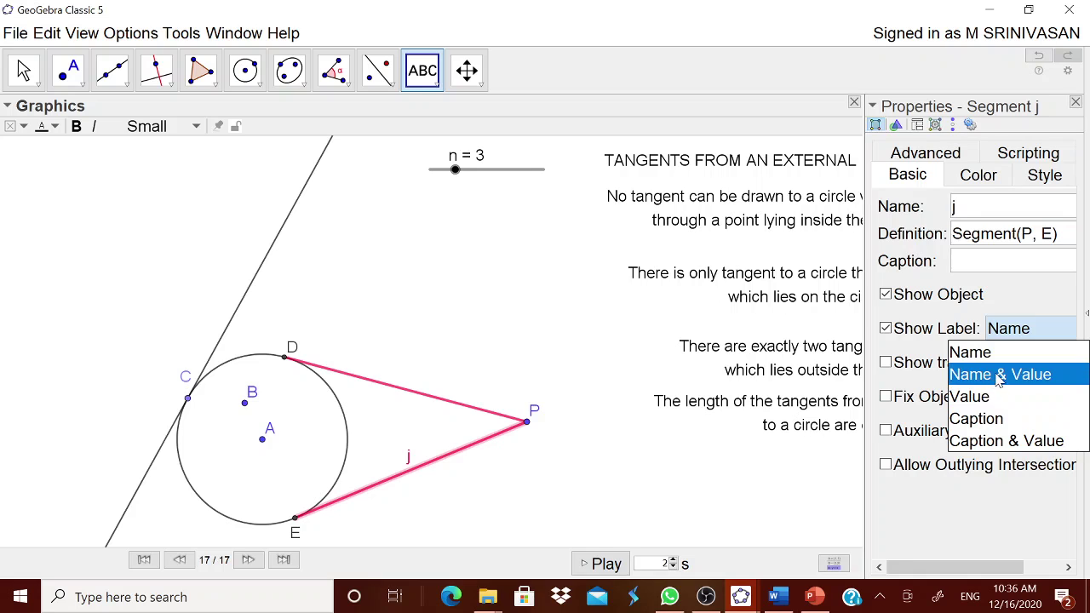
left_click(996, 380)
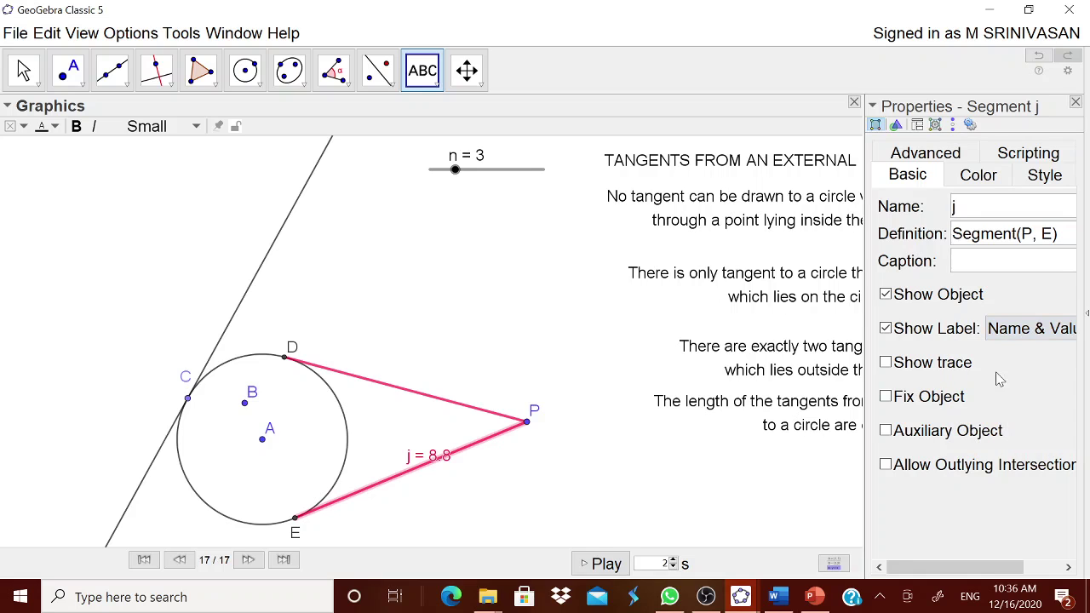
Show the label of segment PD as Name & Value and close the object properties.
left_click(436, 403)
left_click(738, 430)
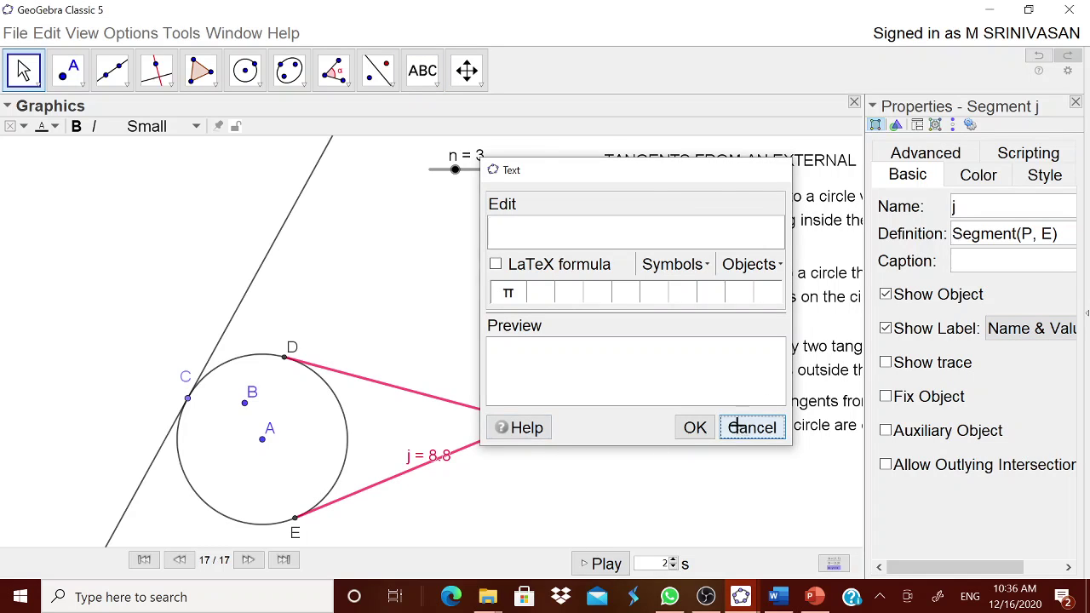
right_click(459, 413)
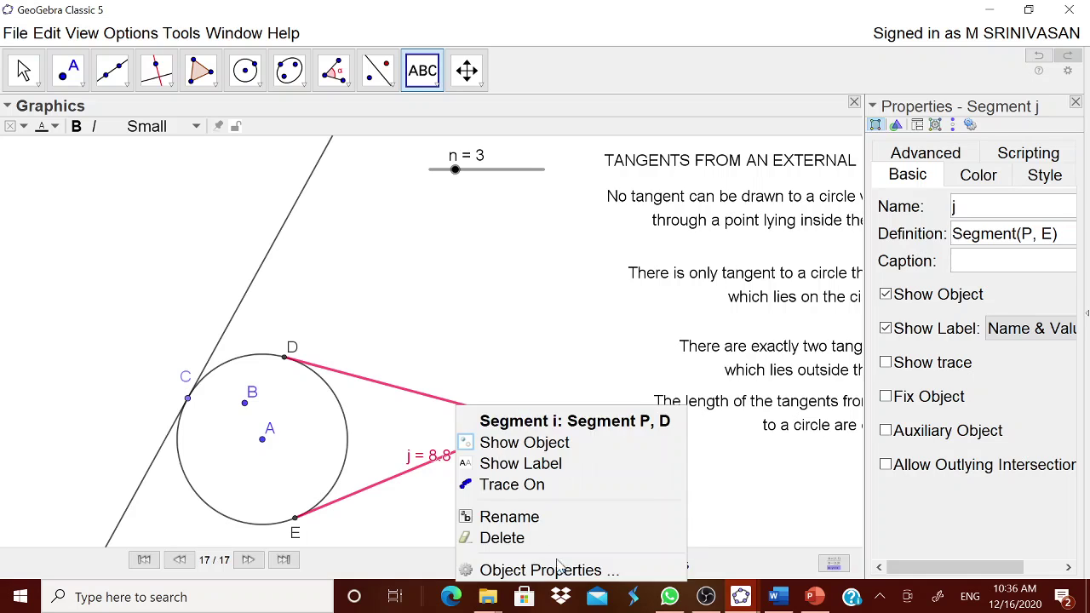
left_click(557, 568)
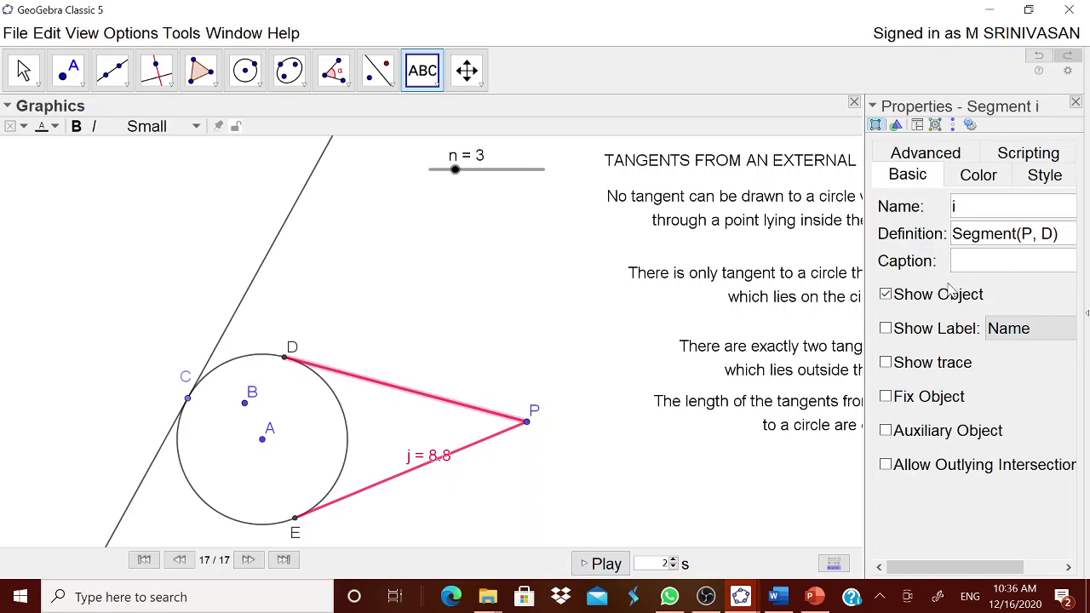
left_click(905, 328)
left_click(999, 332)
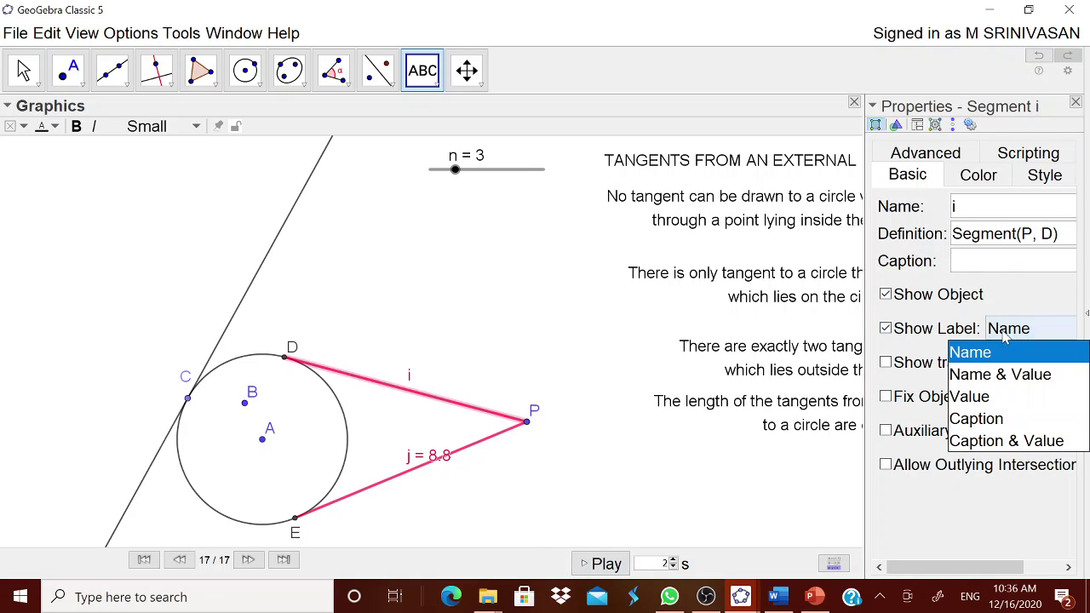
left_click(995, 375)
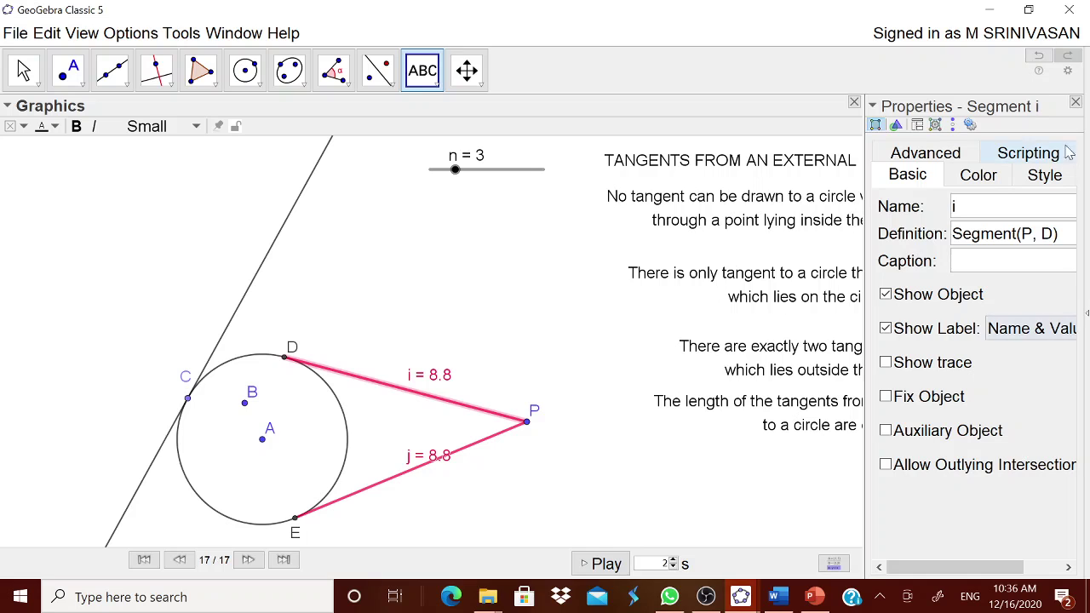
left_click(1076, 103)
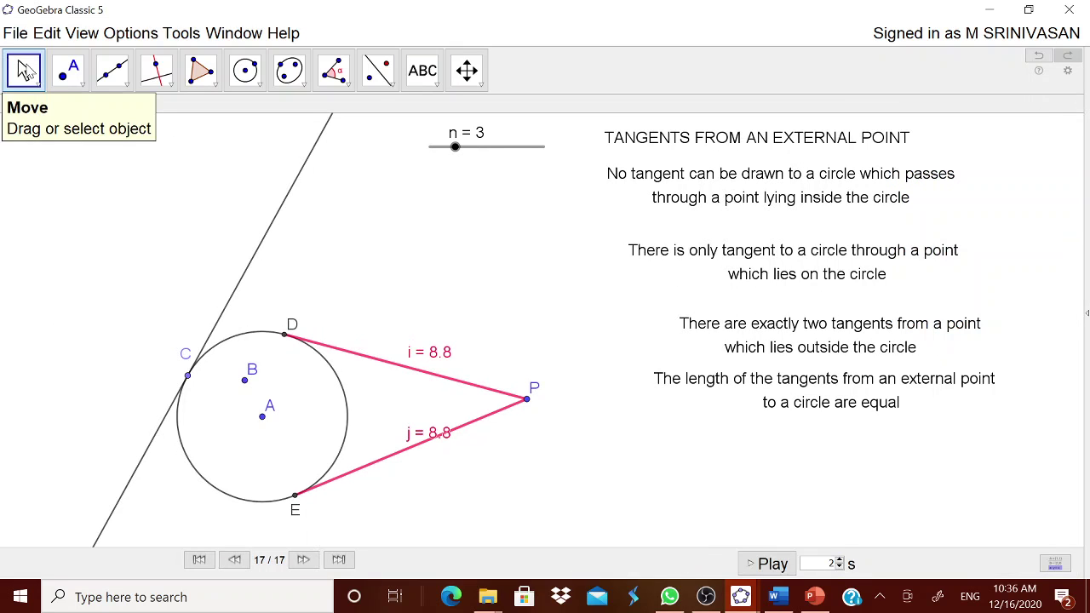
Place segment PE's label below its line, and test the tangents by moving point P upward and setting n to 4.
left_click(23, 70)
left_click_drag(442, 438, 442, 474)
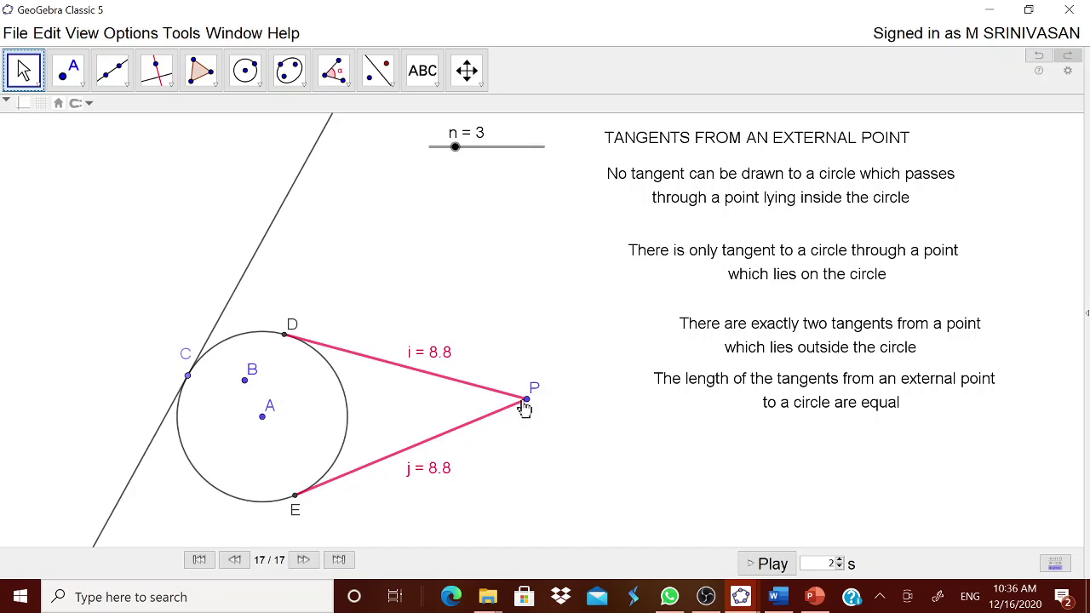
left_click_drag(526, 400, 528, 358)
mouse_move(457, 149)
left_mouse_down()
mouse_move(516, 152)
mouse_move(458, 152)
mouse_move(494, 151)
mouse_move(468, 149)
left_mouse_up()
Add a text reading "PE = PD =" followed by the dynamic value of segment i, placed below the tangent-length statement.
left_click(422, 71)
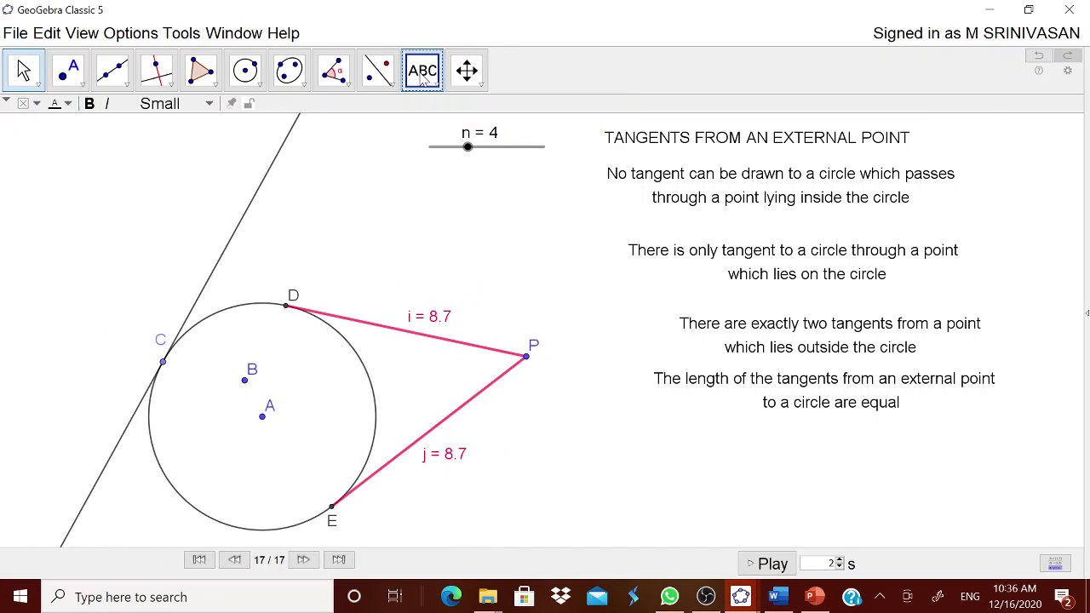
left_click(672, 486)
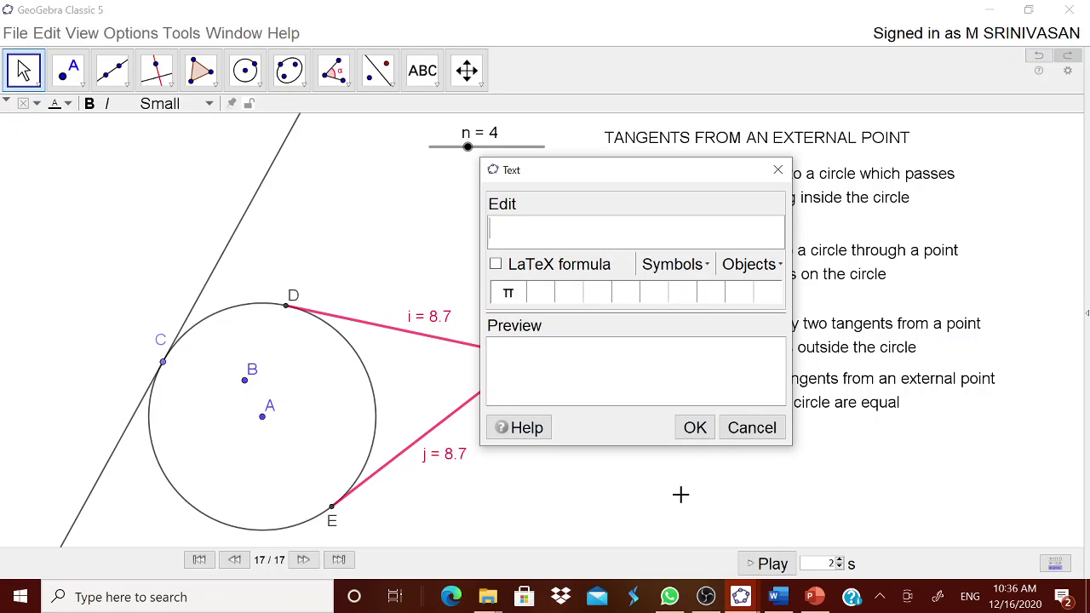
type("PE = PD =")
left_click(752, 265)
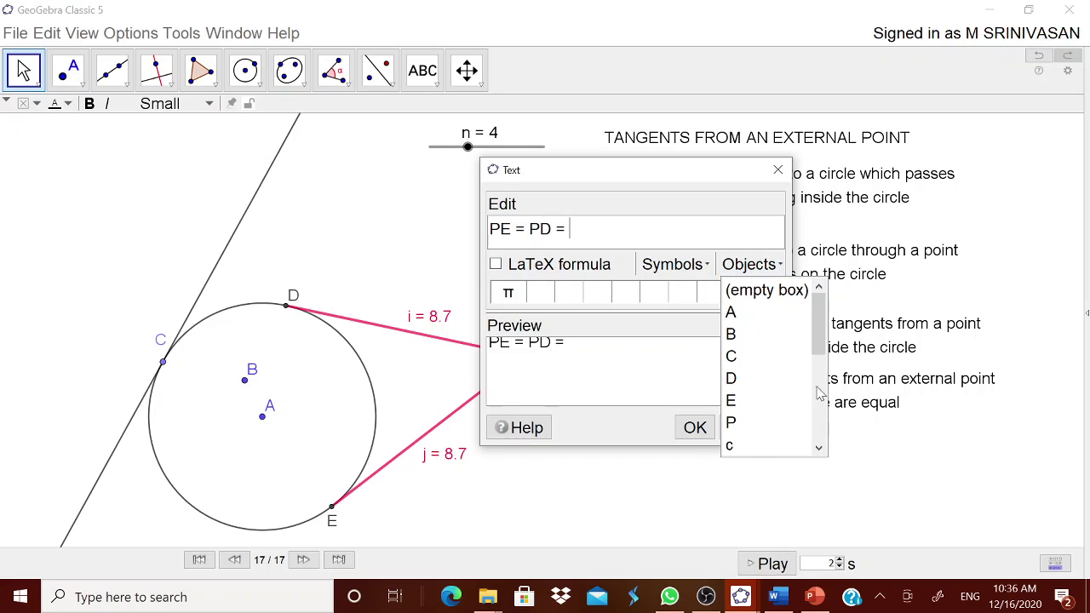
left_click_drag(823, 331, 822, 379)
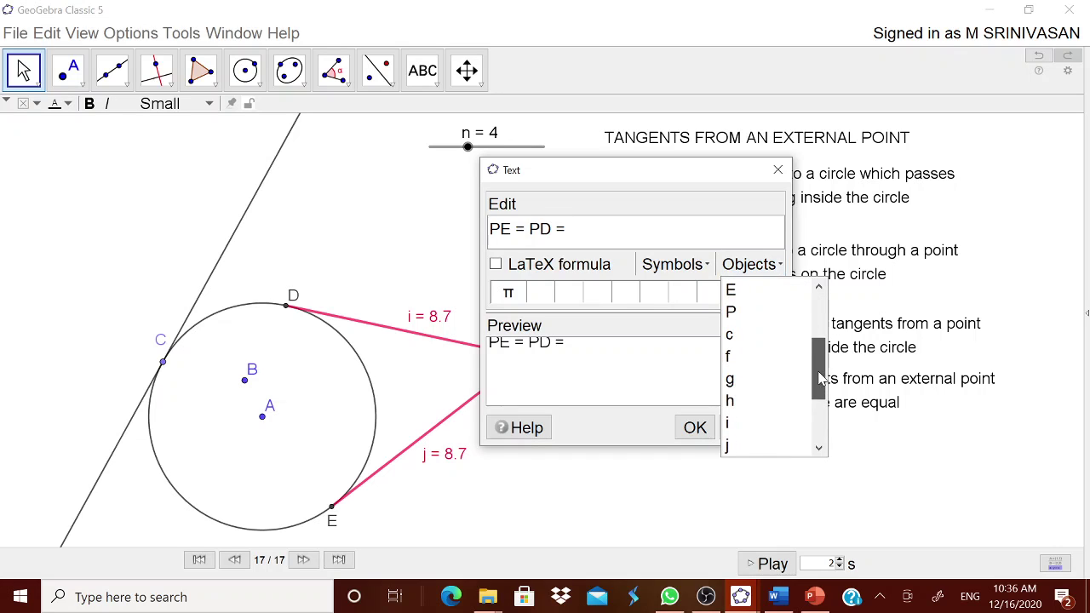
left_click(741, 424)
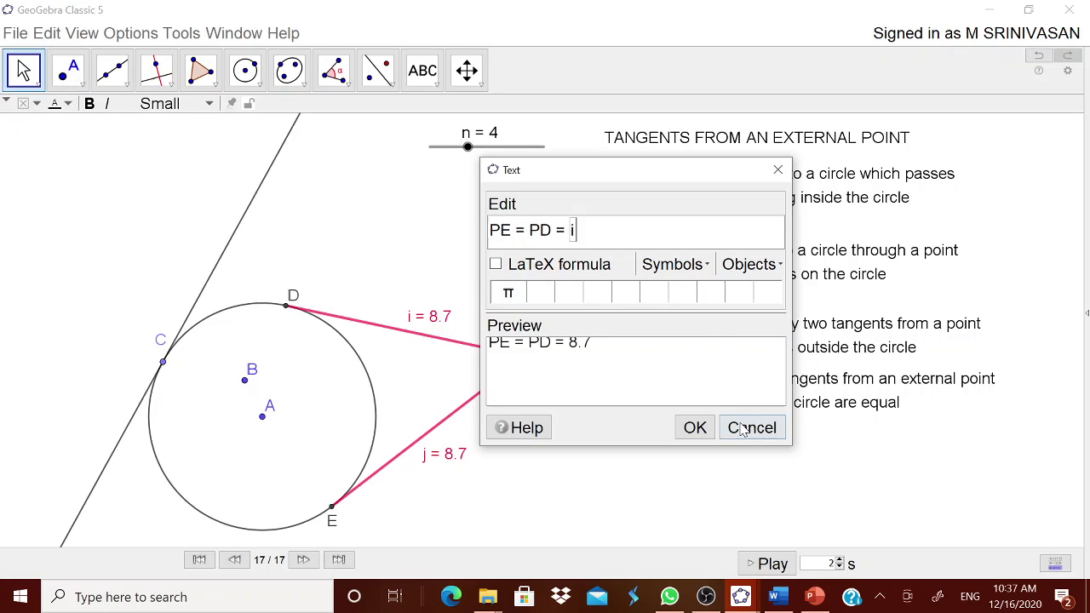
left_click(695, 429)
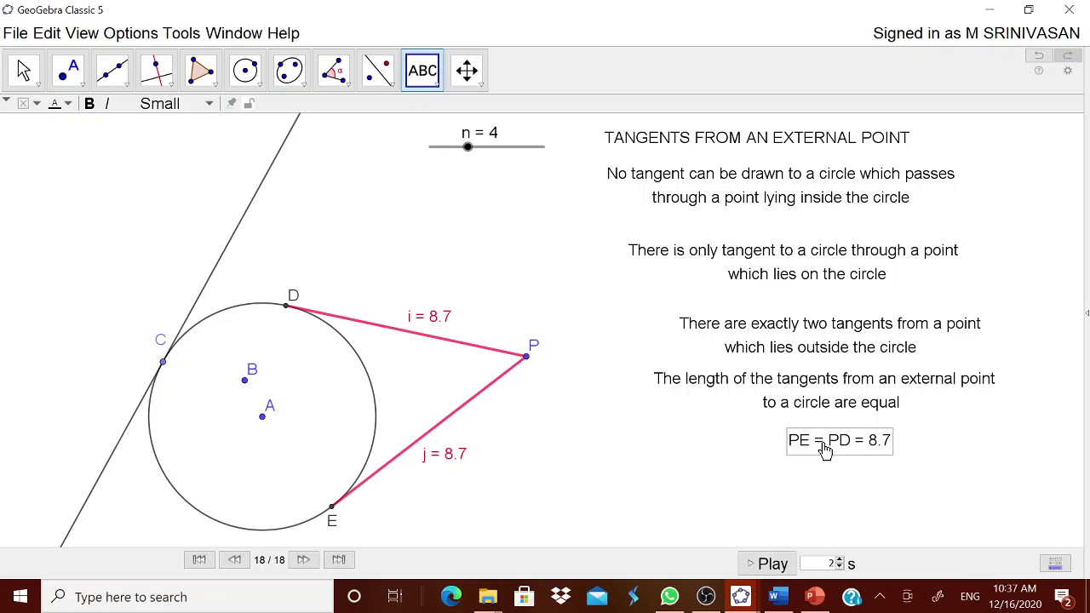
Test the dynamic length text by moving point P slightly up and toward the circle, and set n to 3.
left_click(24, 70)
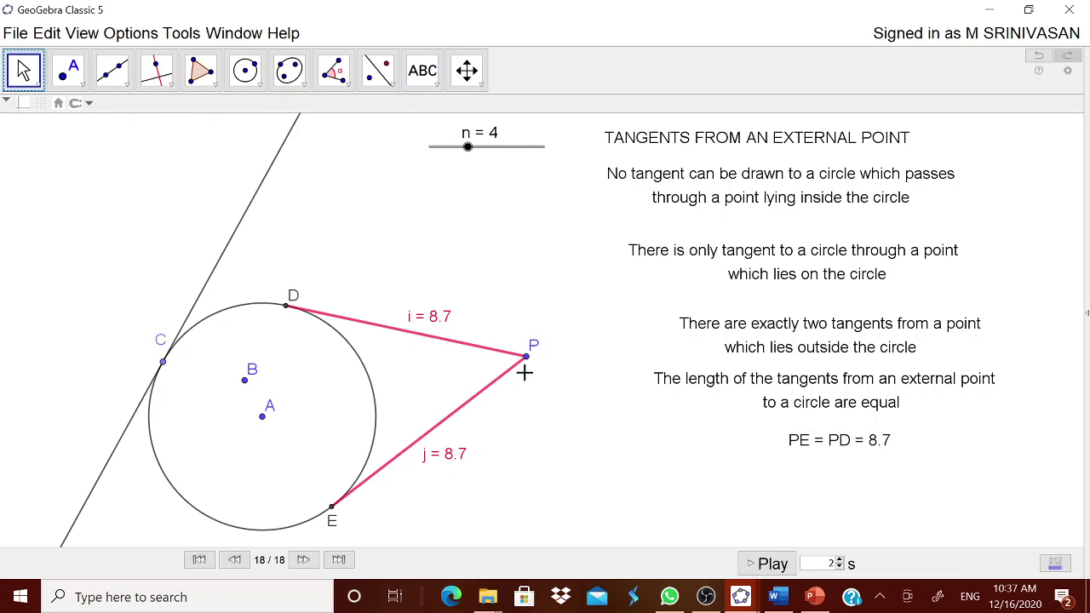
left_click_drag(527, 369, 516, 341)
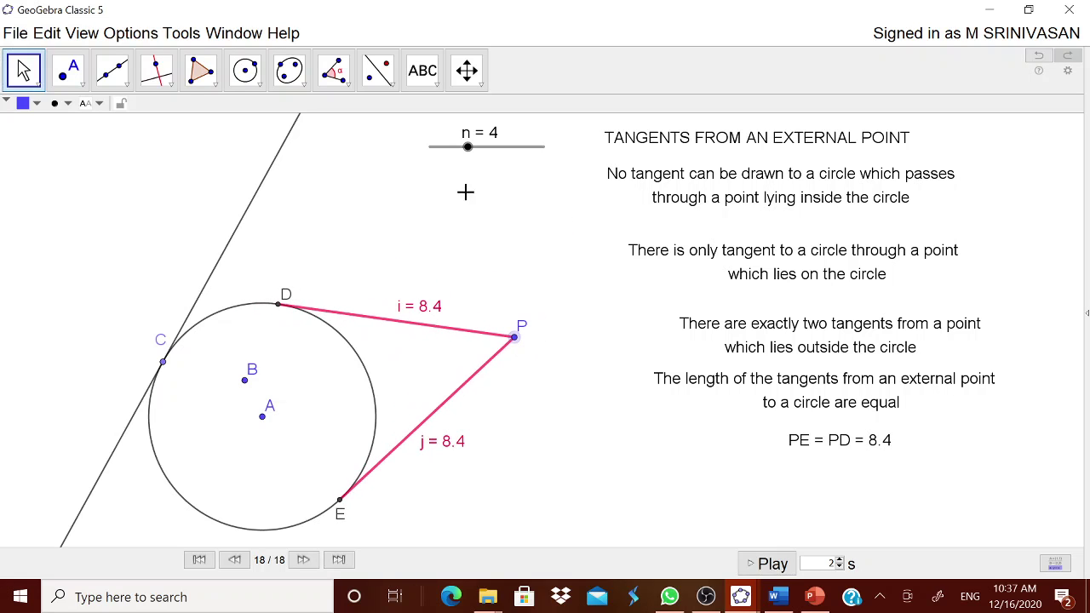
mouse_move(467, 153)
left_mouse_down()
mouse_move(522, 164)
mouse_move(464, 169)
left_mouse_up()
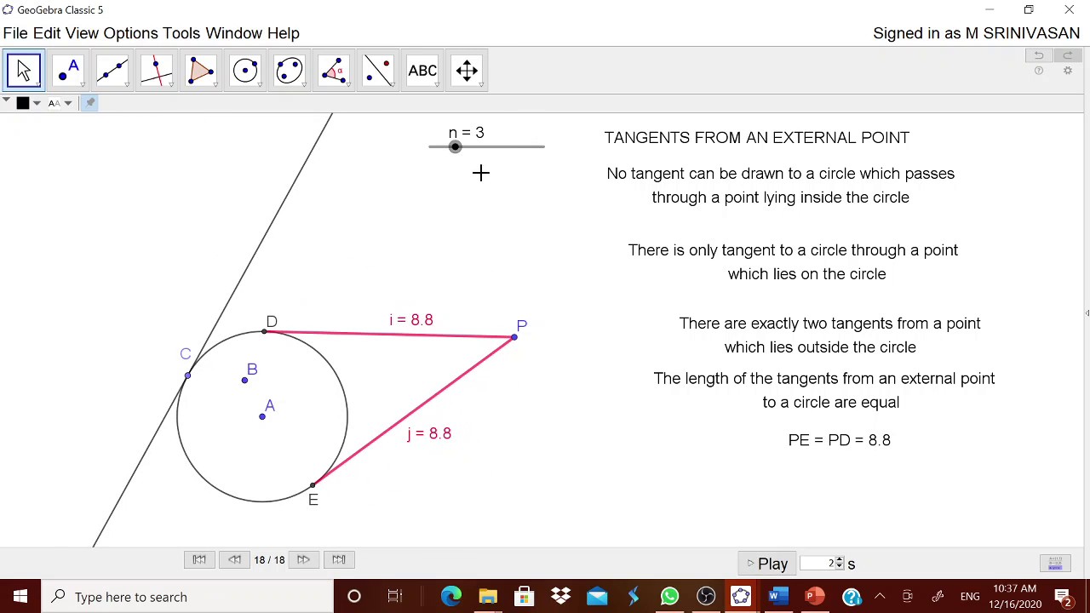